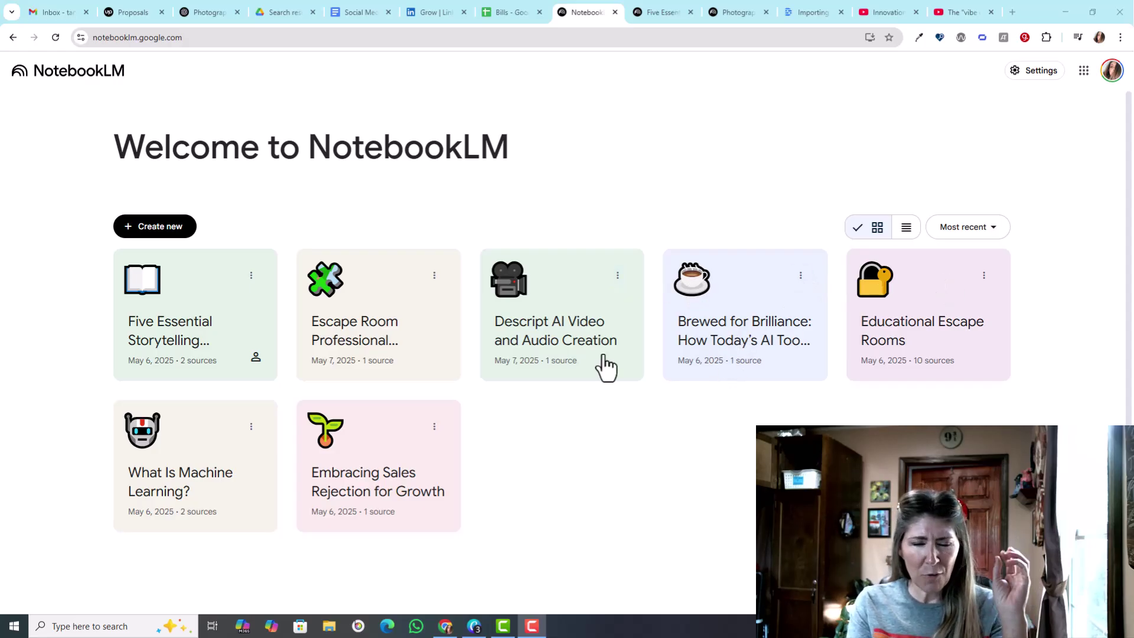
Open the Brewed for Brilliance notebook to view its one source, summary and six saved notes.
click(742, 333)
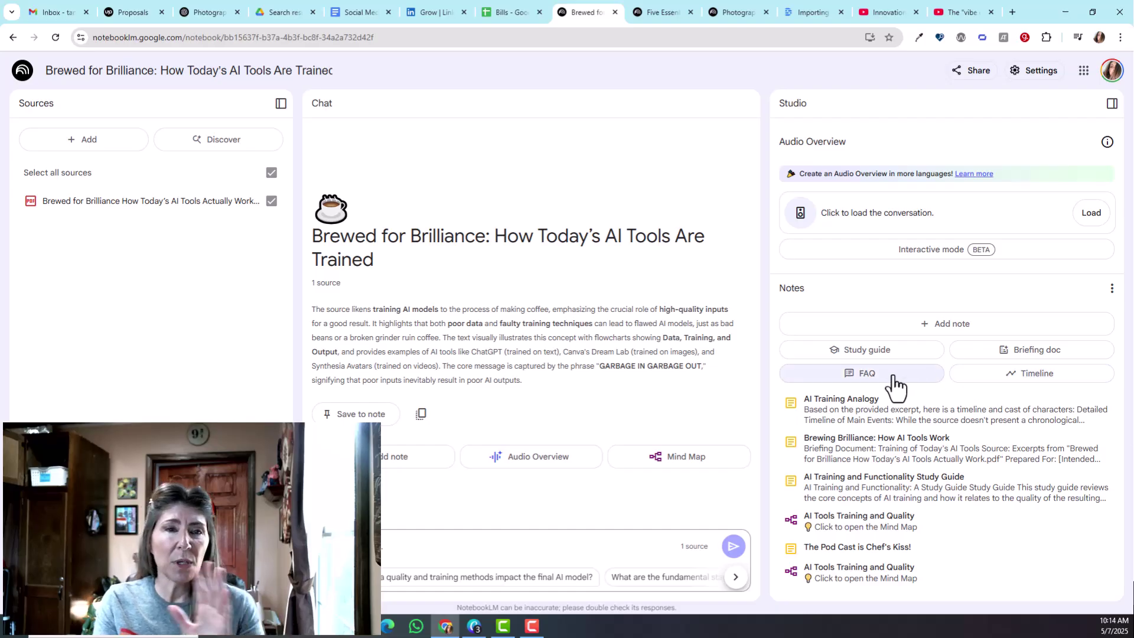
Start a new notebook and insert the pasted YouTube link, creating 'The Vibe Coding Mind Virus Explained'.
click(22, 72)
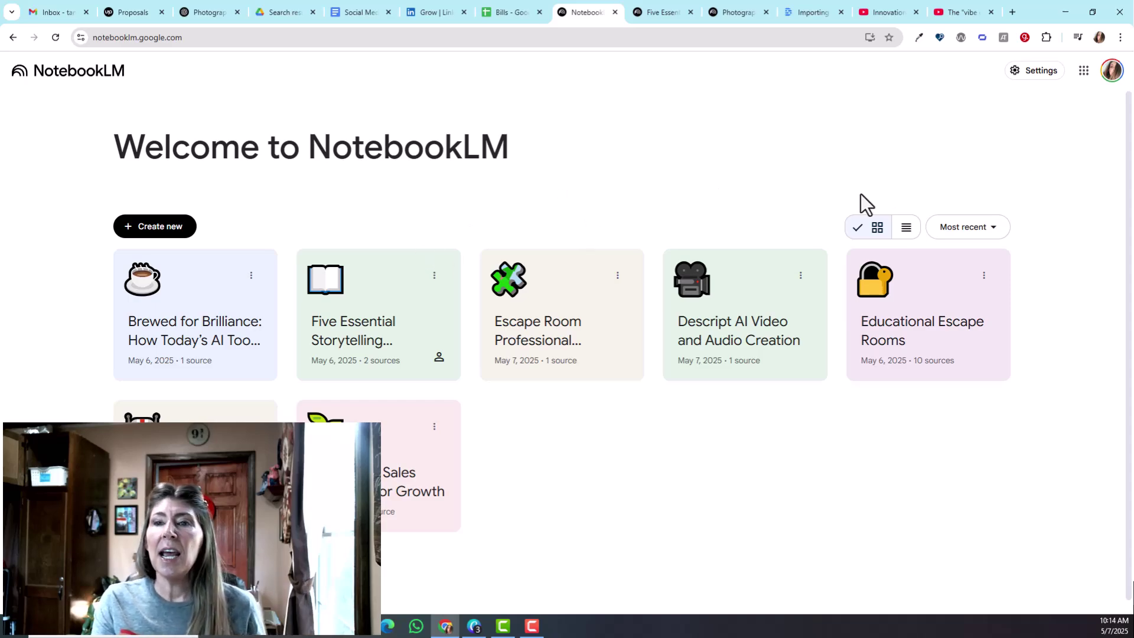
click(157, 231)
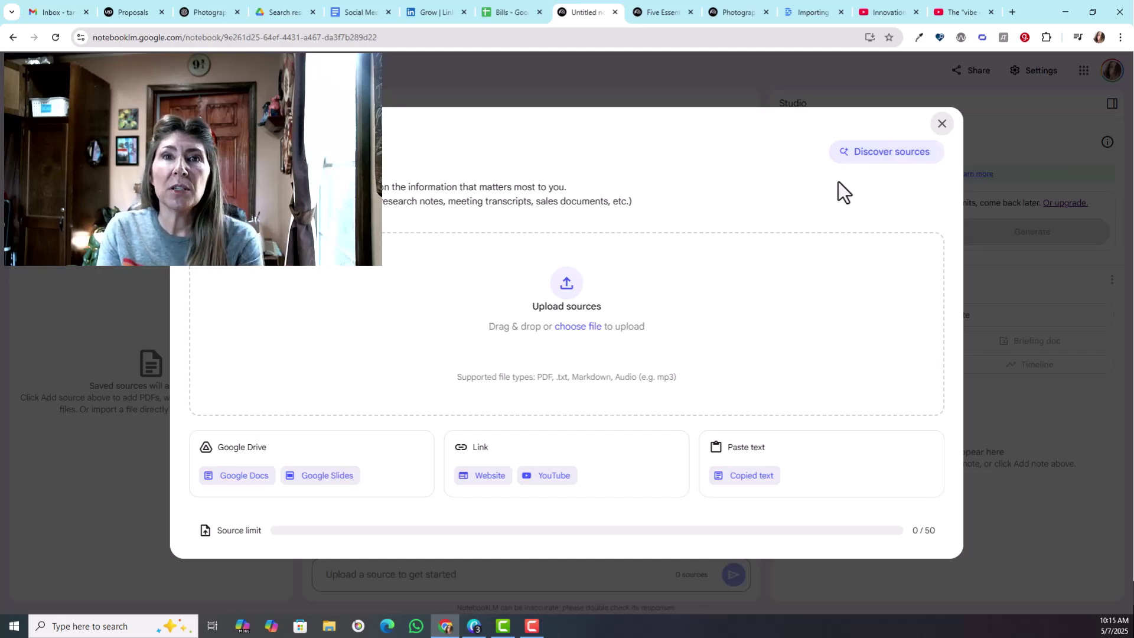
click(549, 481)
click(372, 260)
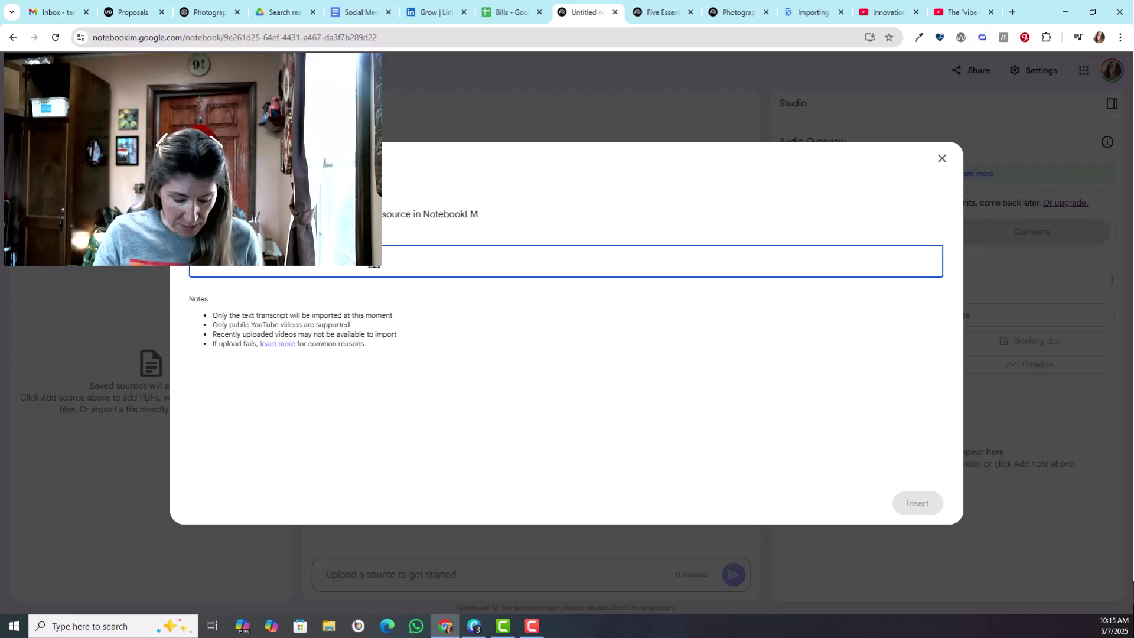
key(ctrl+v)
click(918, 503)
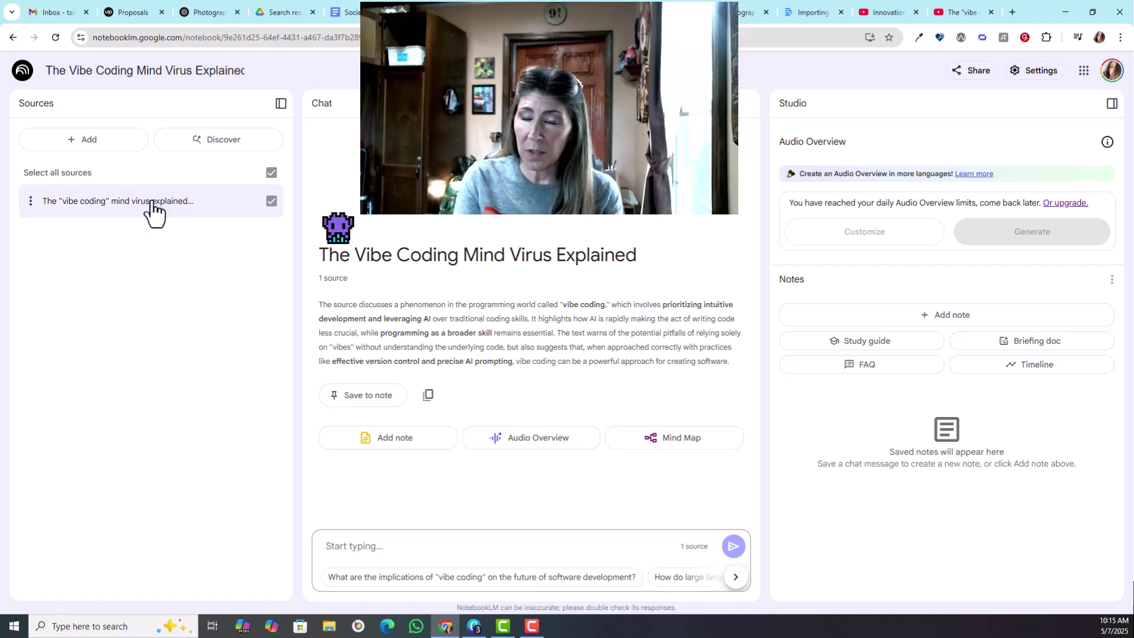
Search Discover for web sources on 'Vibe coding'.
click(219, 146)
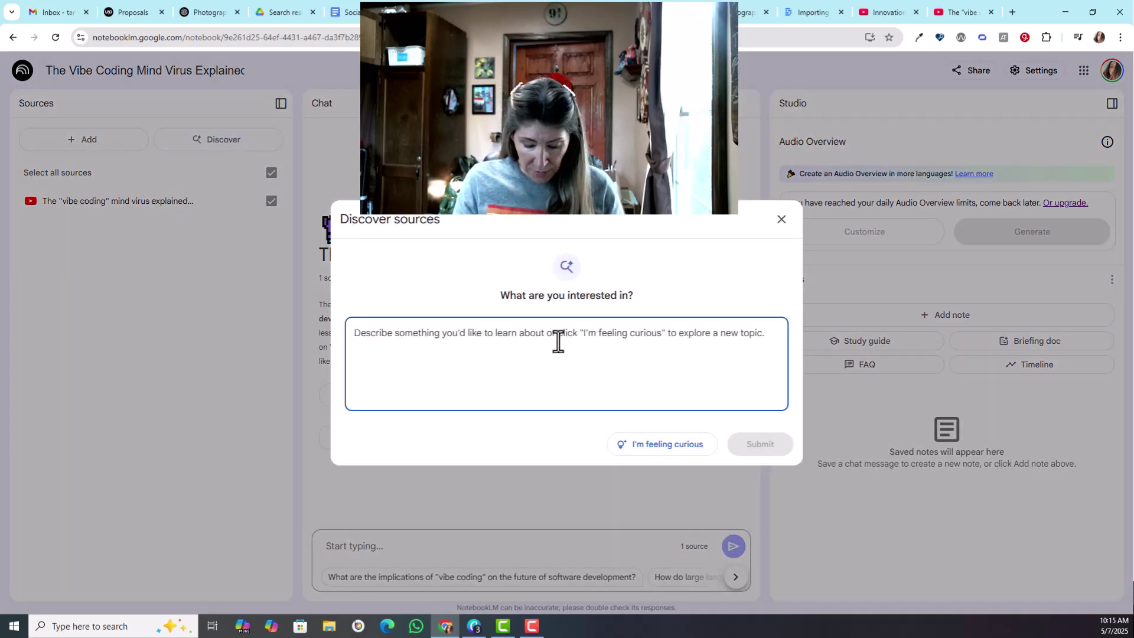
text(Vibe coding)
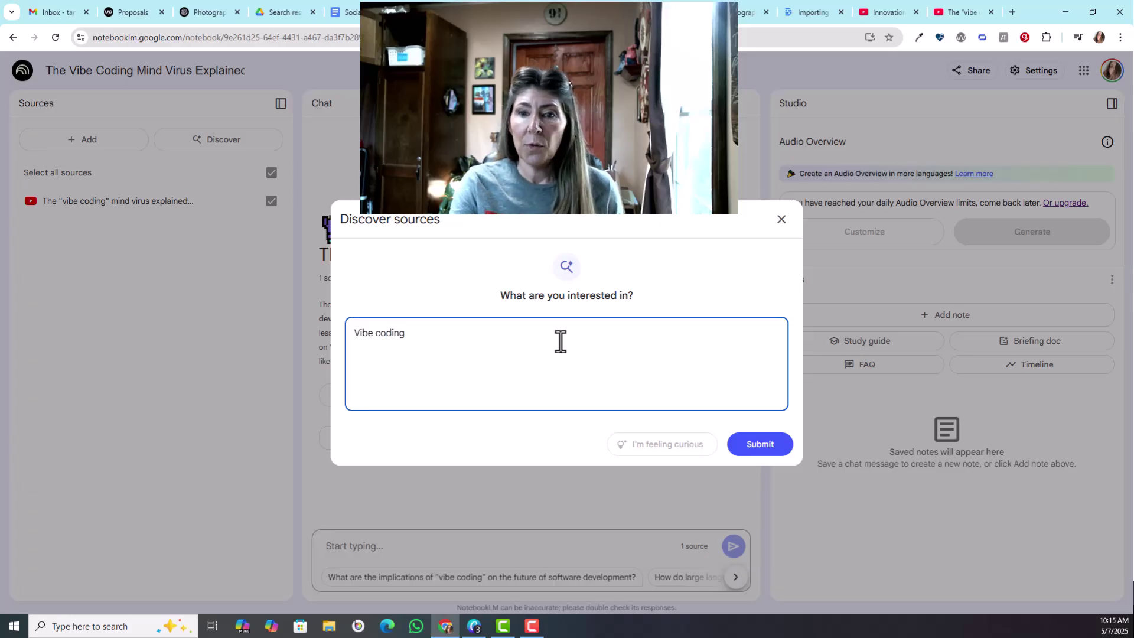
click(774, 446)
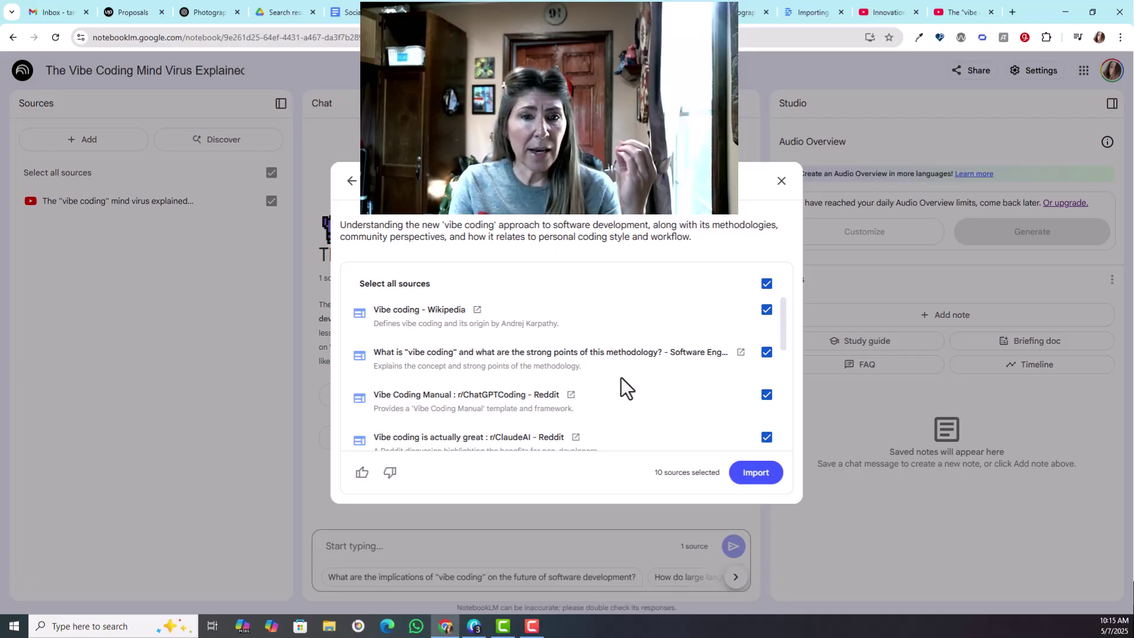
drag(786, 325, 801, 377)
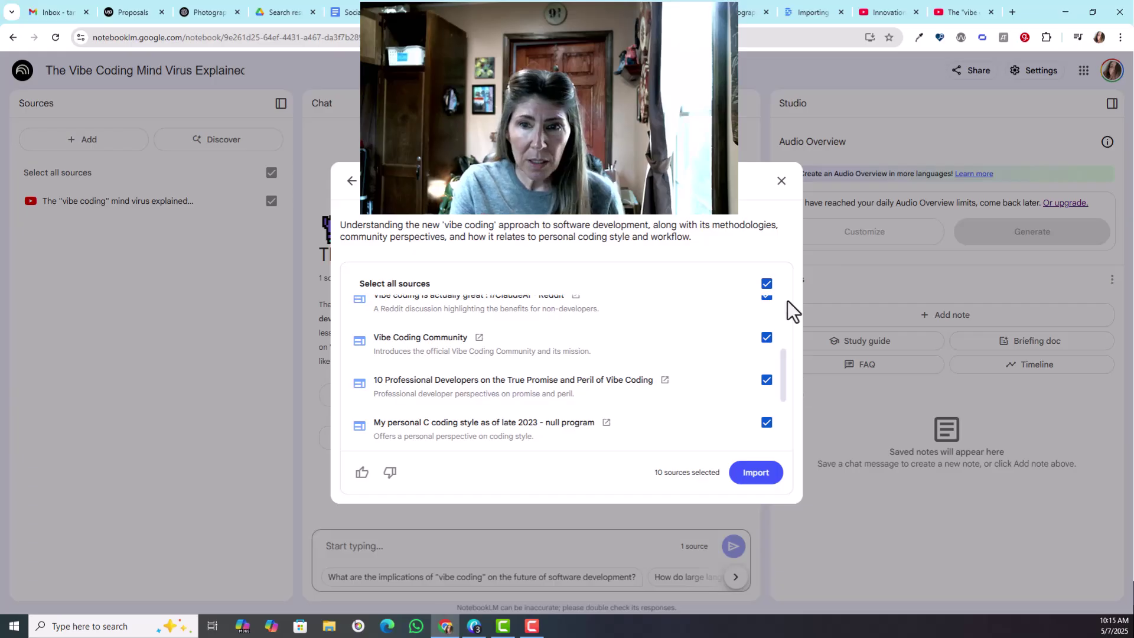
Import only the '10 Professional Developers' article from the suggested sources.
click(766, 285)
click(767, 380)
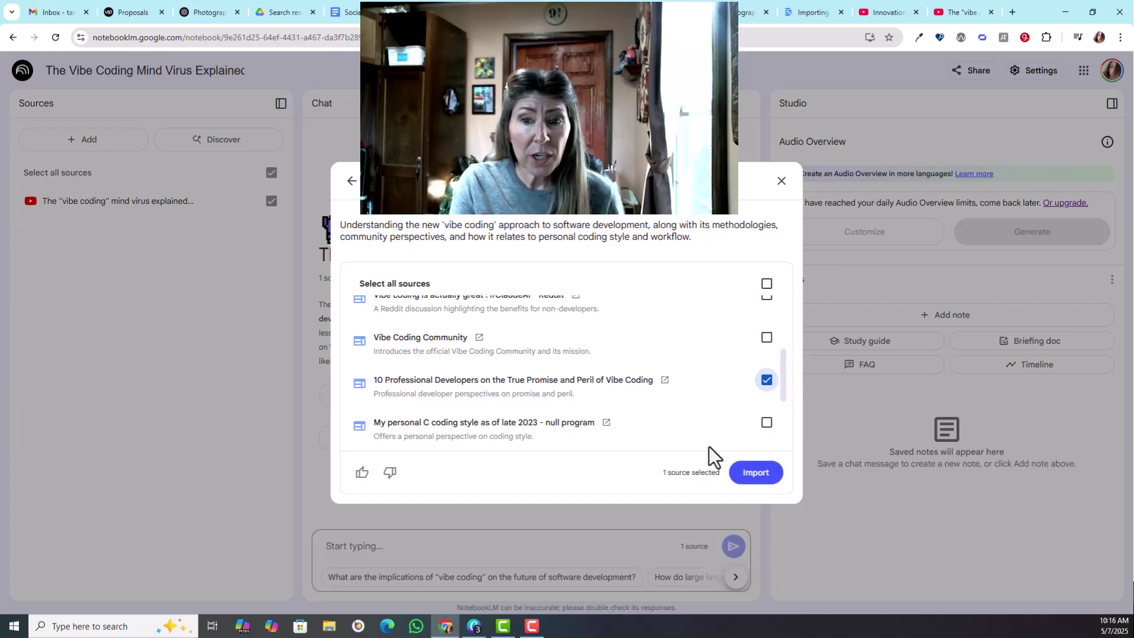
click(761, 474)
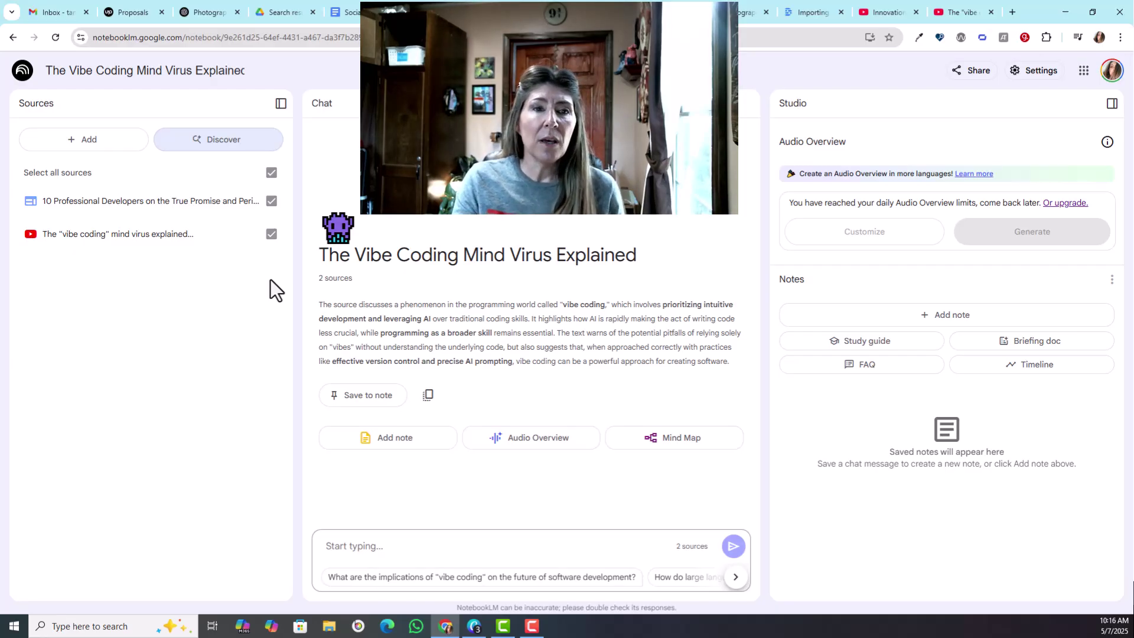
Reselect both sources, the article and the vibe coding video.
click(271, 173)
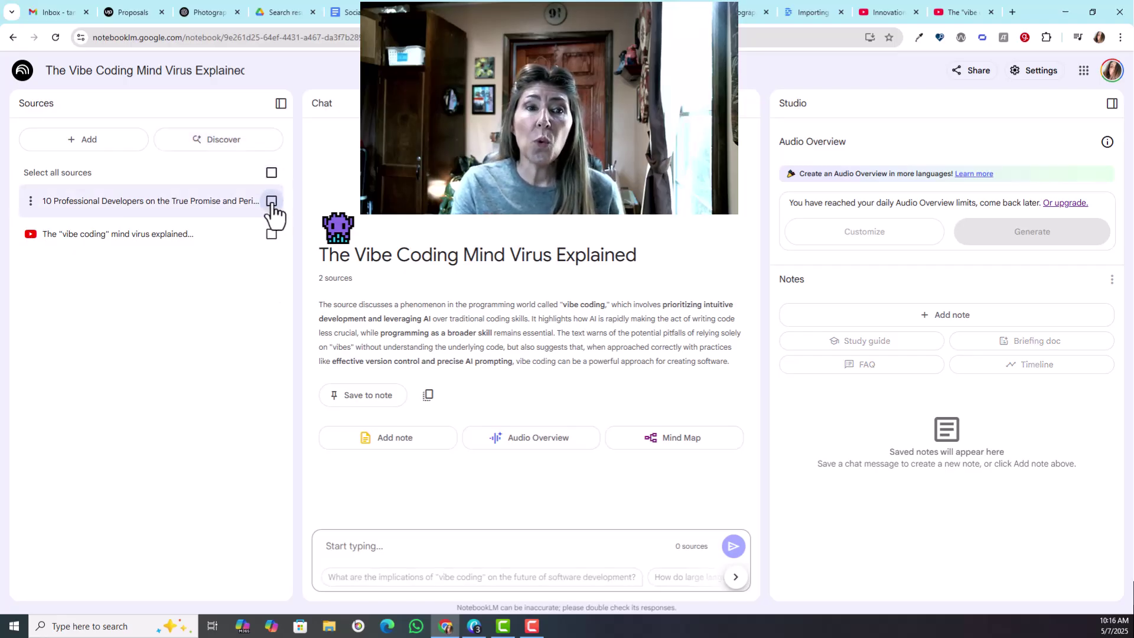
click(272, 202)
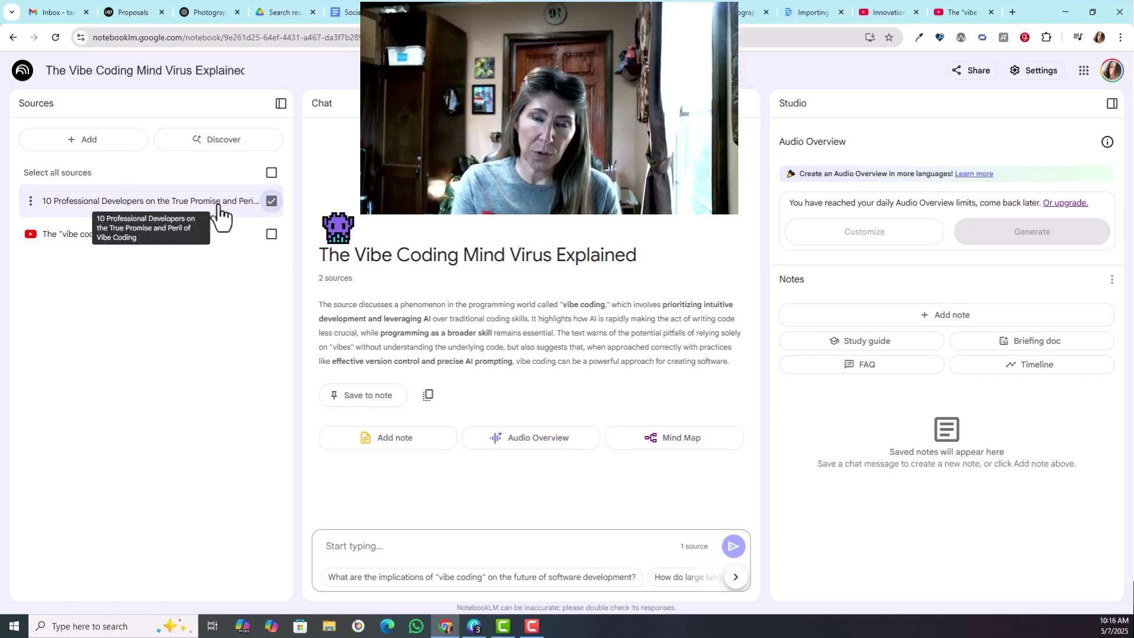
click(271, 234)
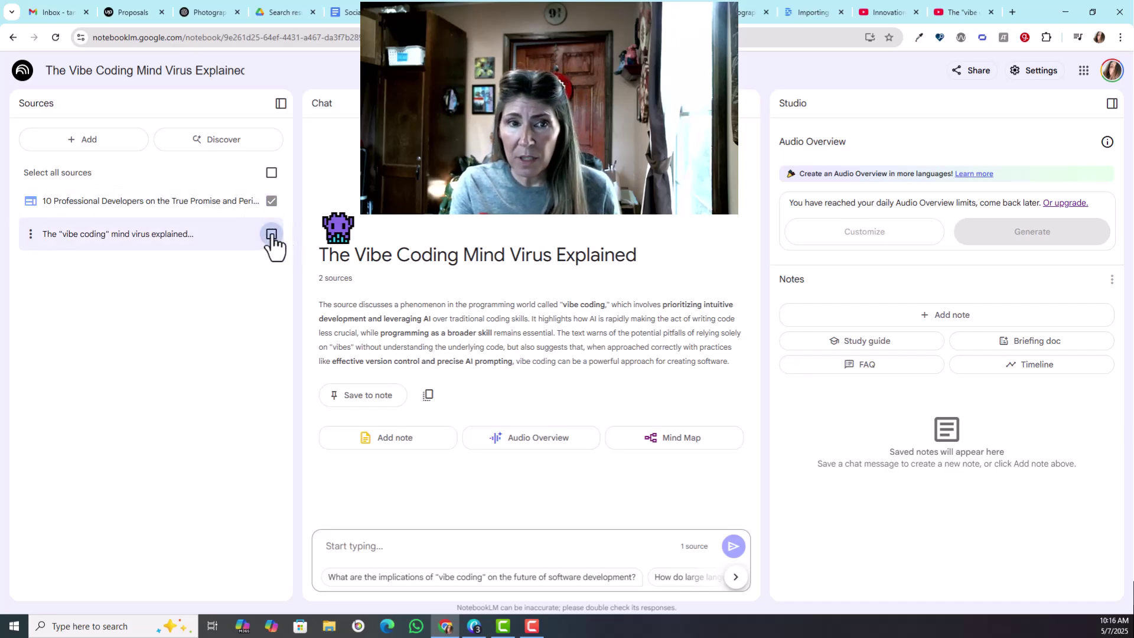
Create the mind map, study guide, briefing doc, timeline and FAQ outputs.
click(687, 453)
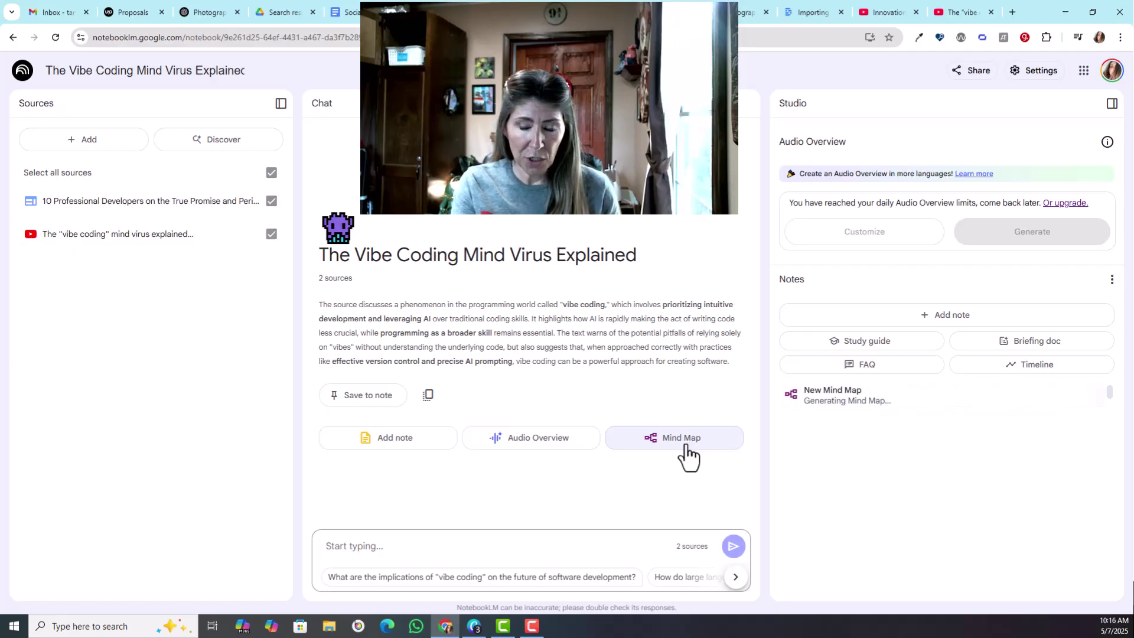
click(853, 349)
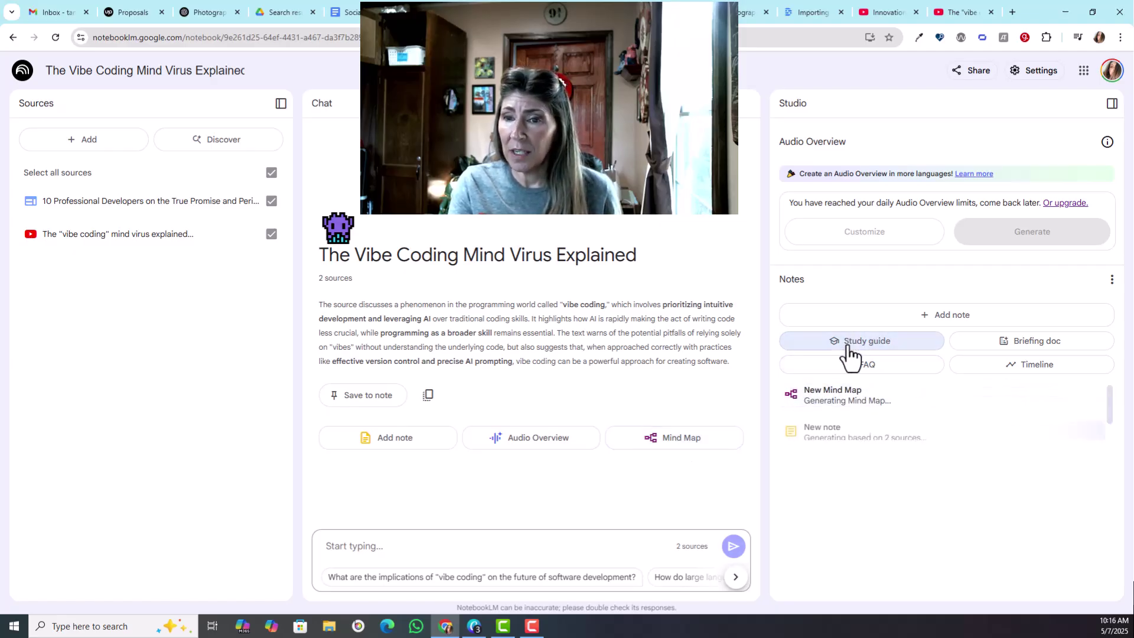
click(1054, 348)
click(1043, 369)
click(905, 369)
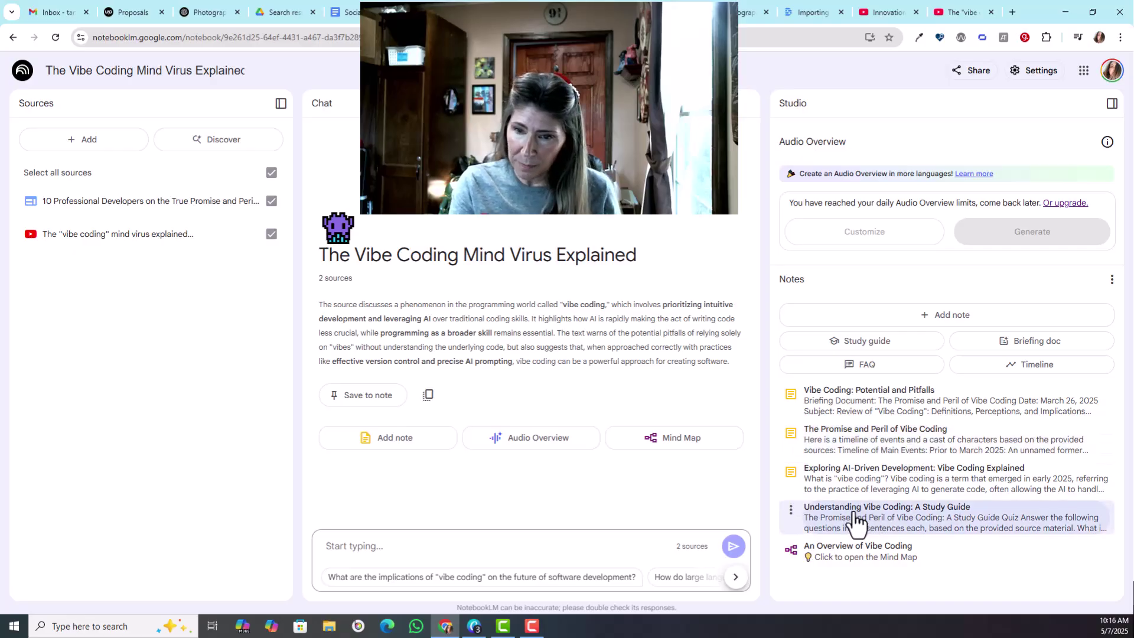
Open the 'An Overview of Vibe Coding' mind map, expand Definition and AI guides coding, and query Embrace exponentials.
click(830, 552)
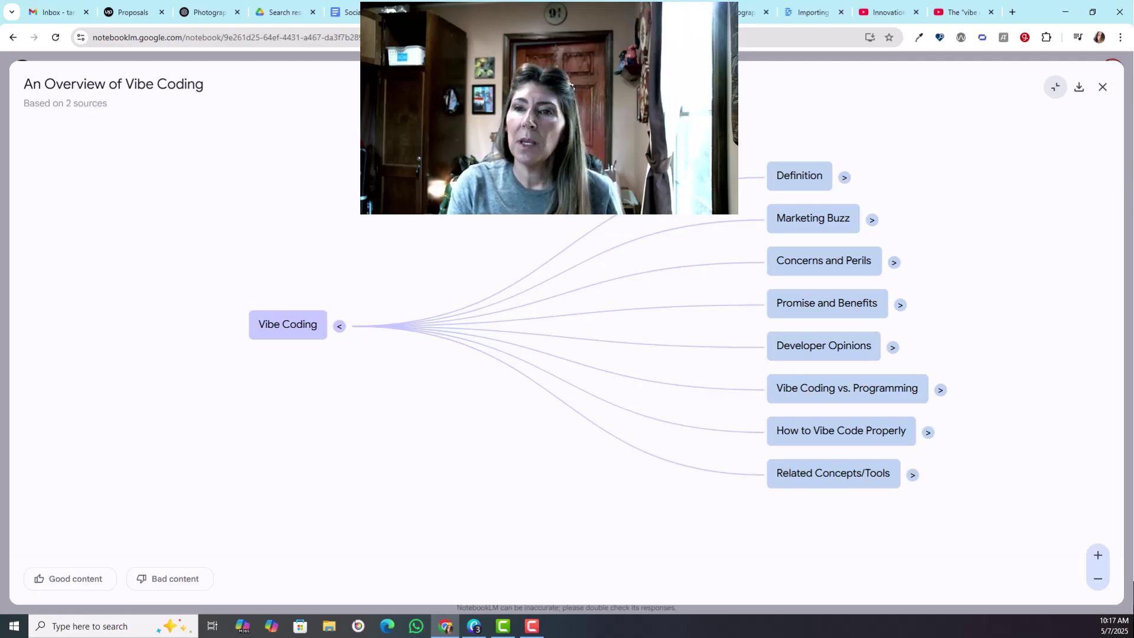
click(844, 179)
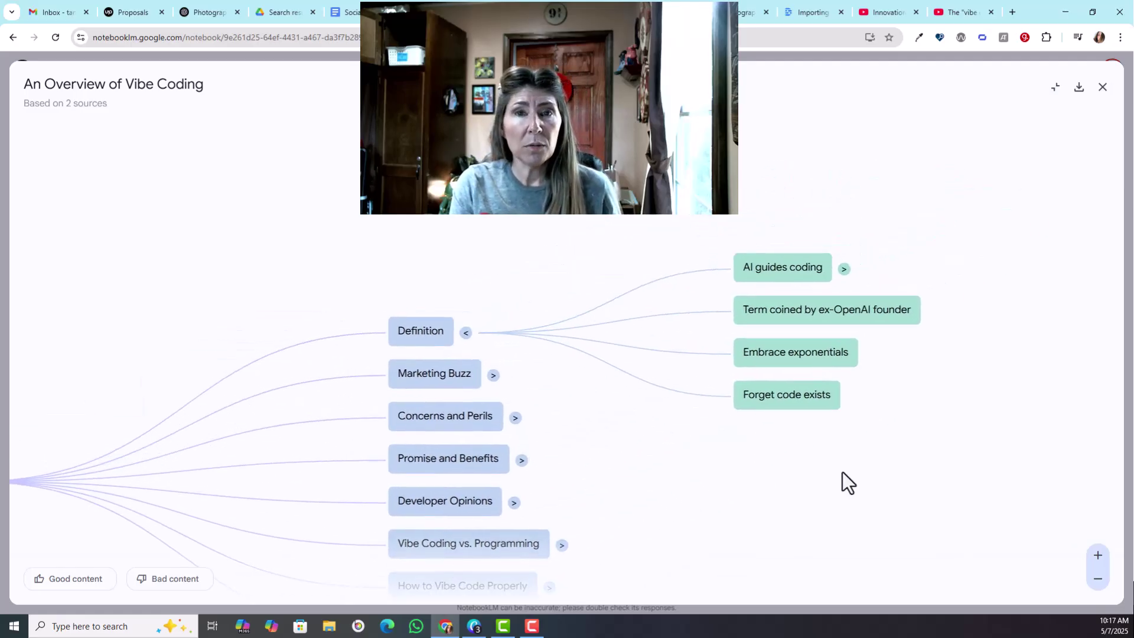
click(844, 270)
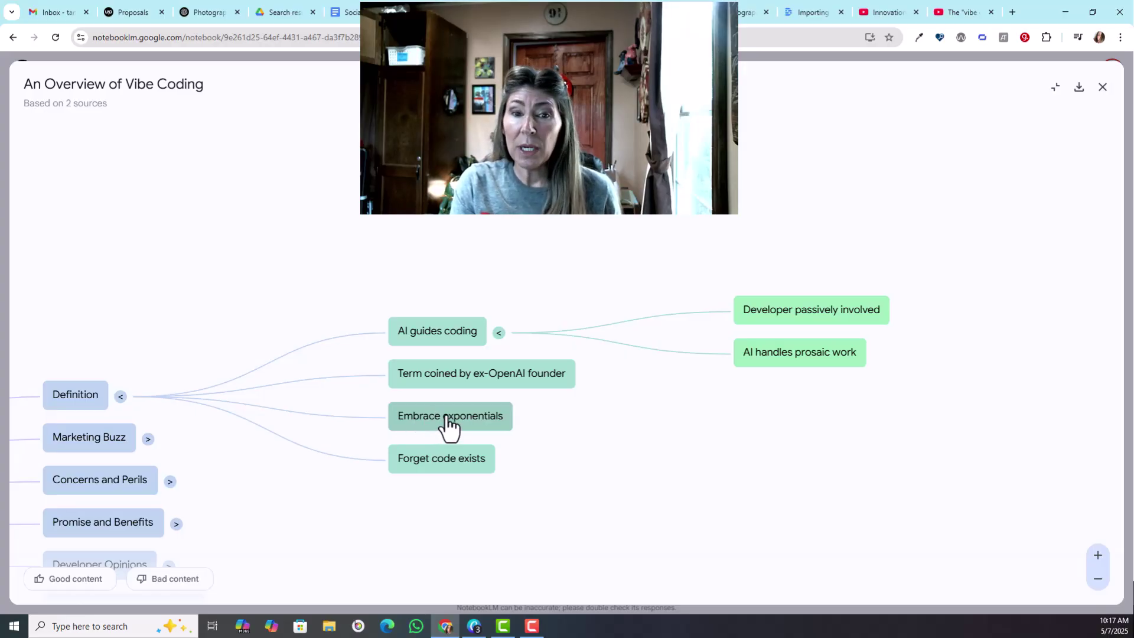
click(447, 417)
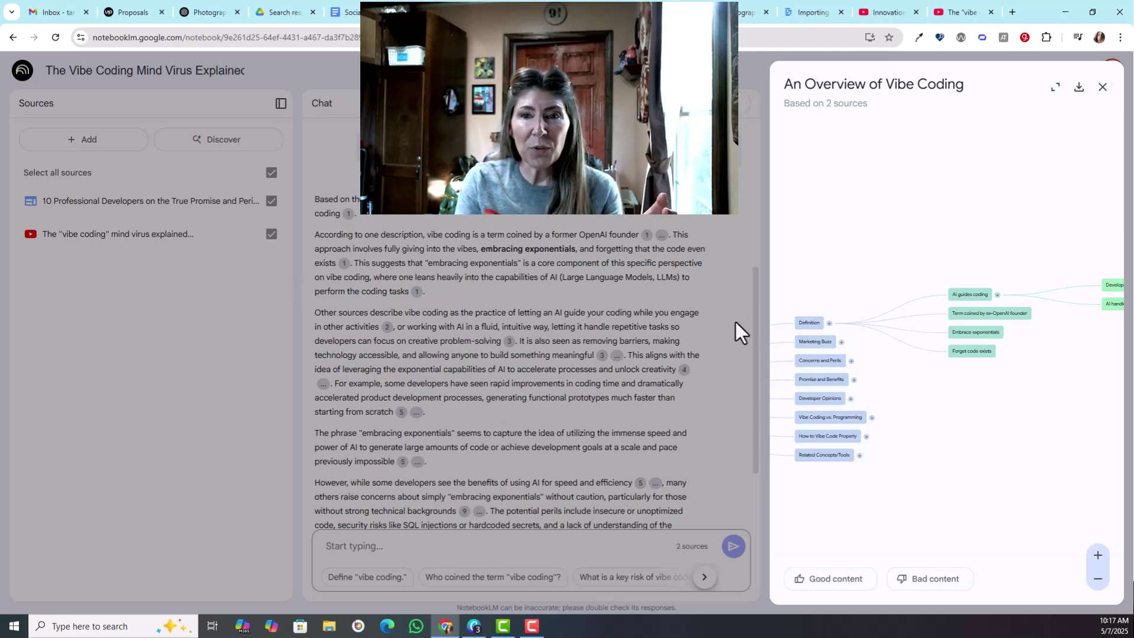
Close the mind map and check the chat answer's citations beside the five Studio notes.
click(758, 319)
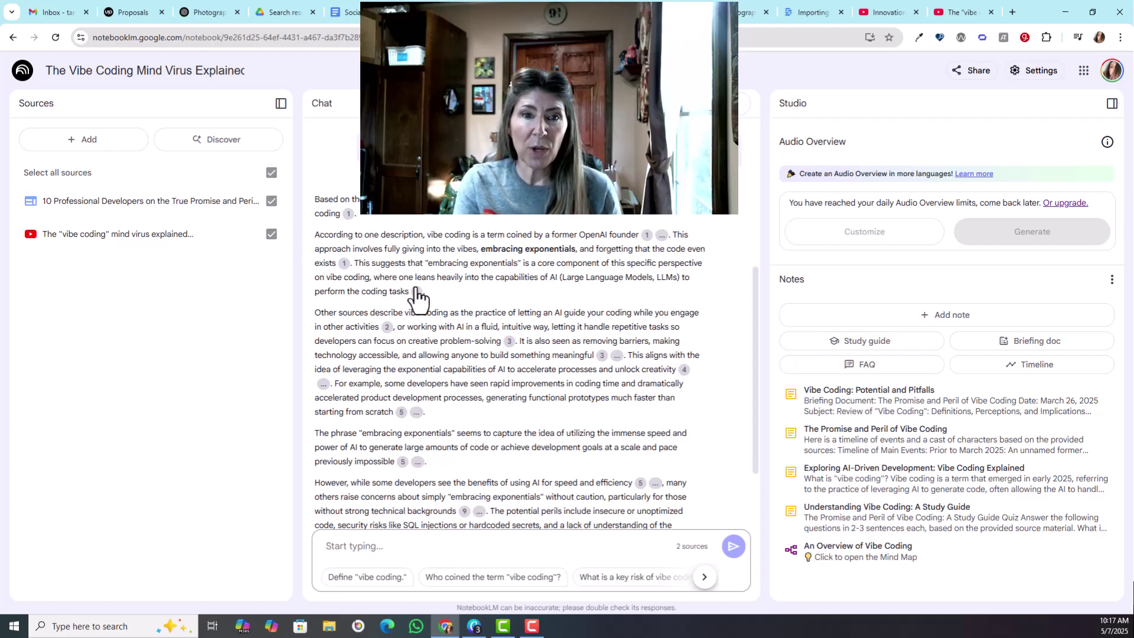
mouse_move(416, 292)
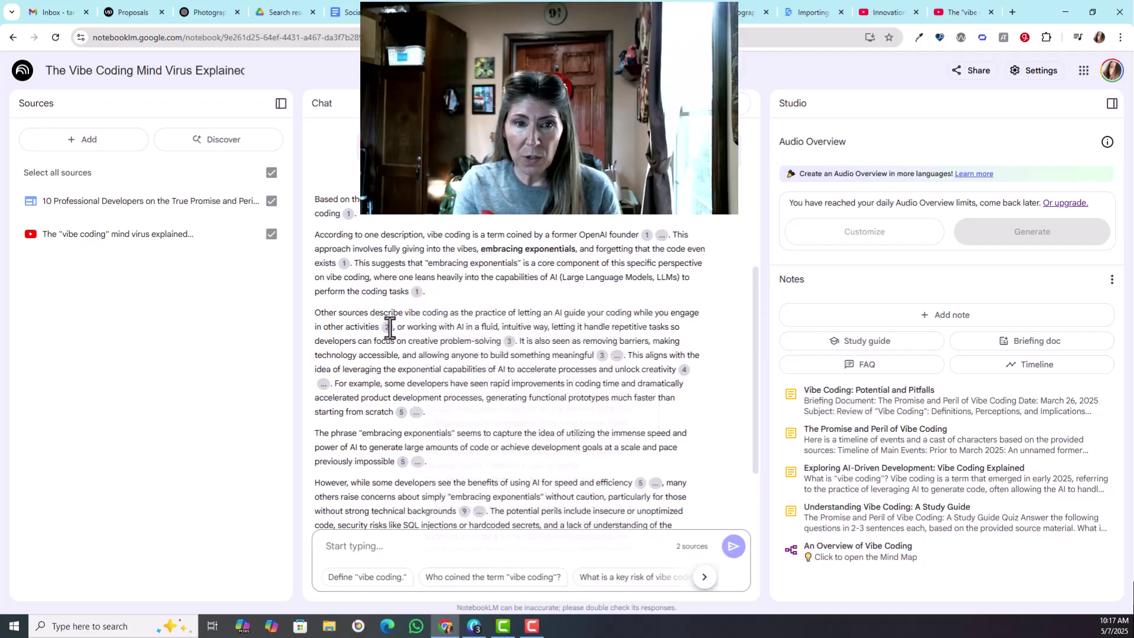
mouse_move(387, 331)
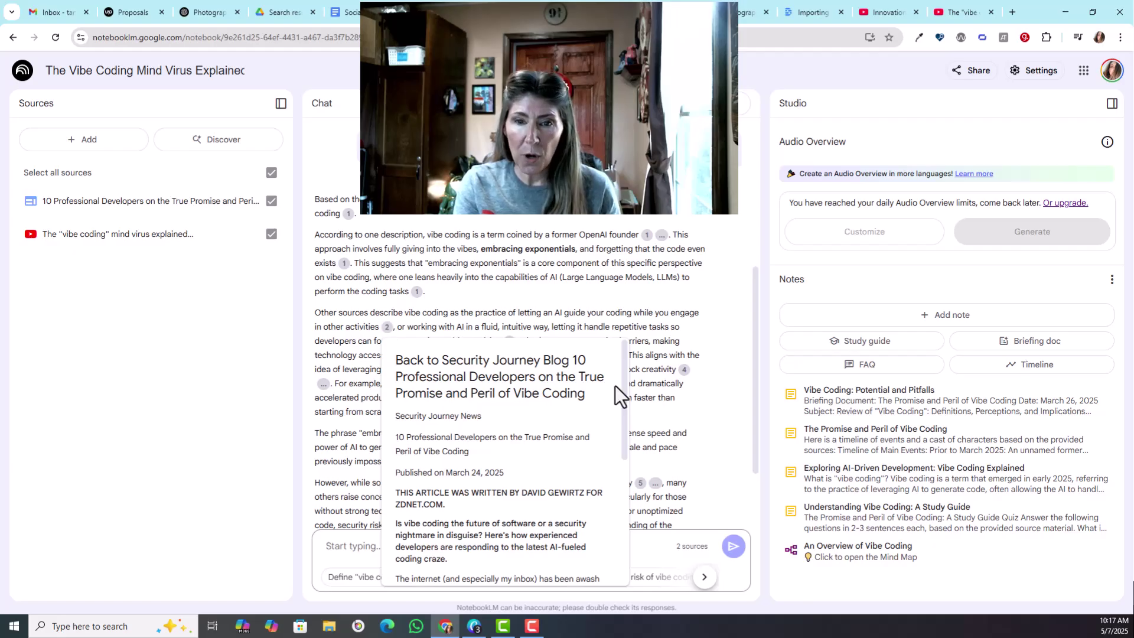
drag(624, 420, 612, 597)
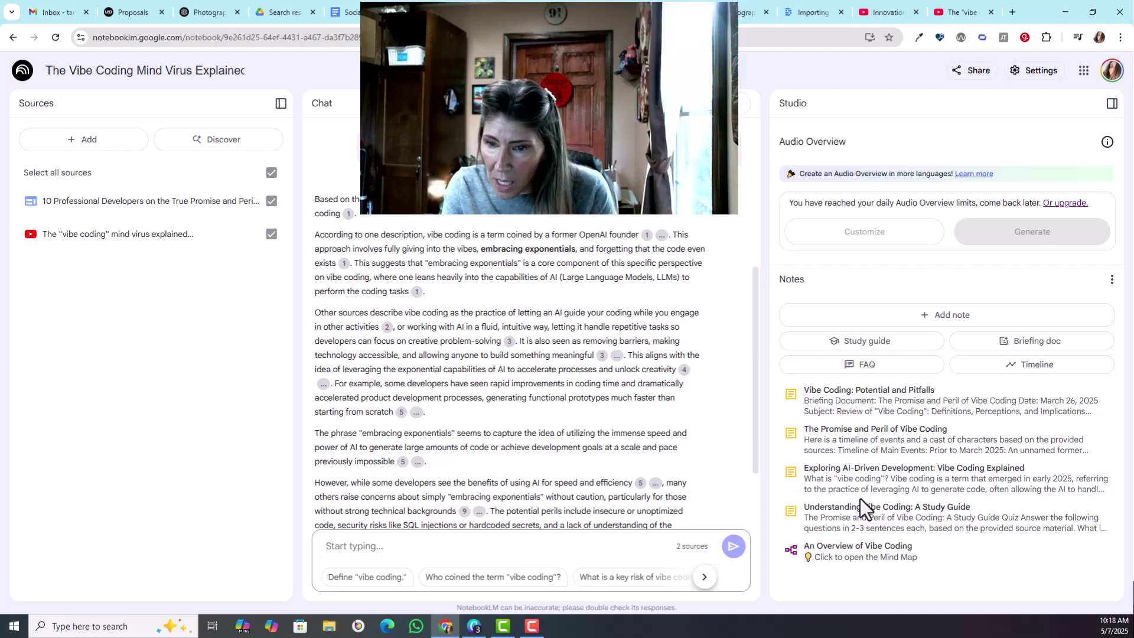
Open 'Understanding Vibe Coding: A Study Guide' and scroll to its 10-question quiz and answer key.
click(869, 518)
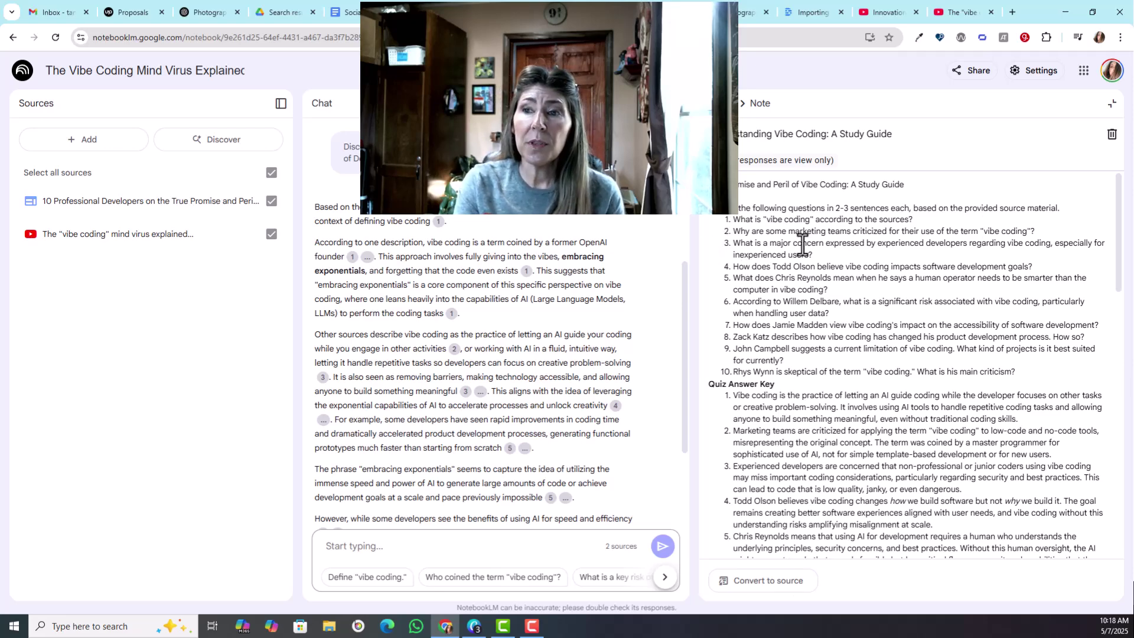
drag(1119, 225, 1130, 204)
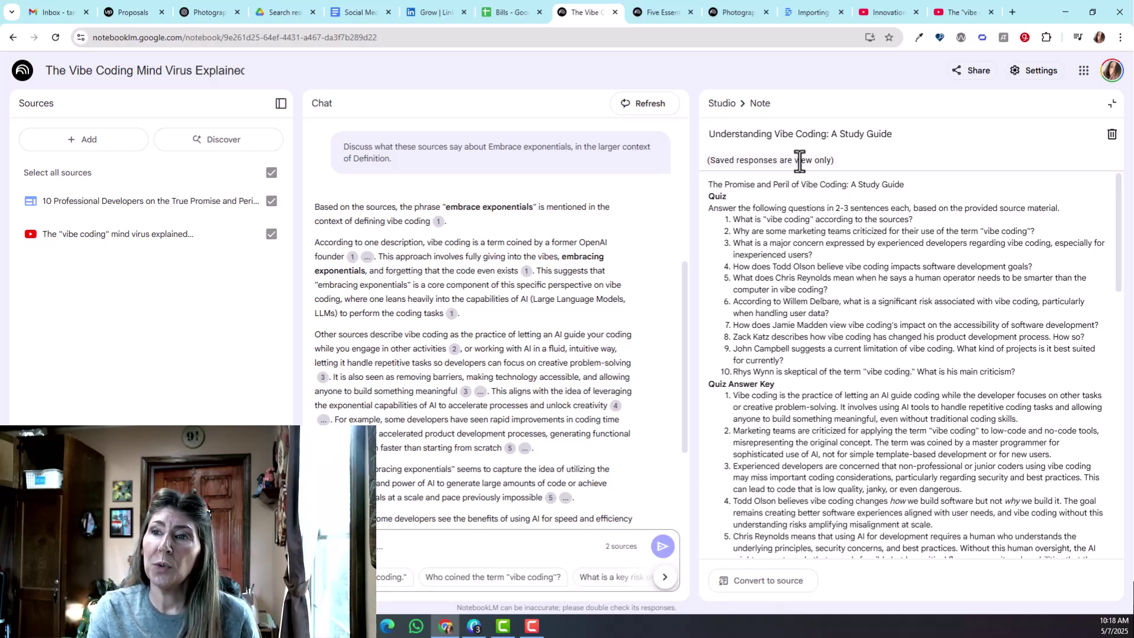
Read the timeline and cast of characters in 'The Promise and Peril of Vibe Coding' note.
click(722, 104)
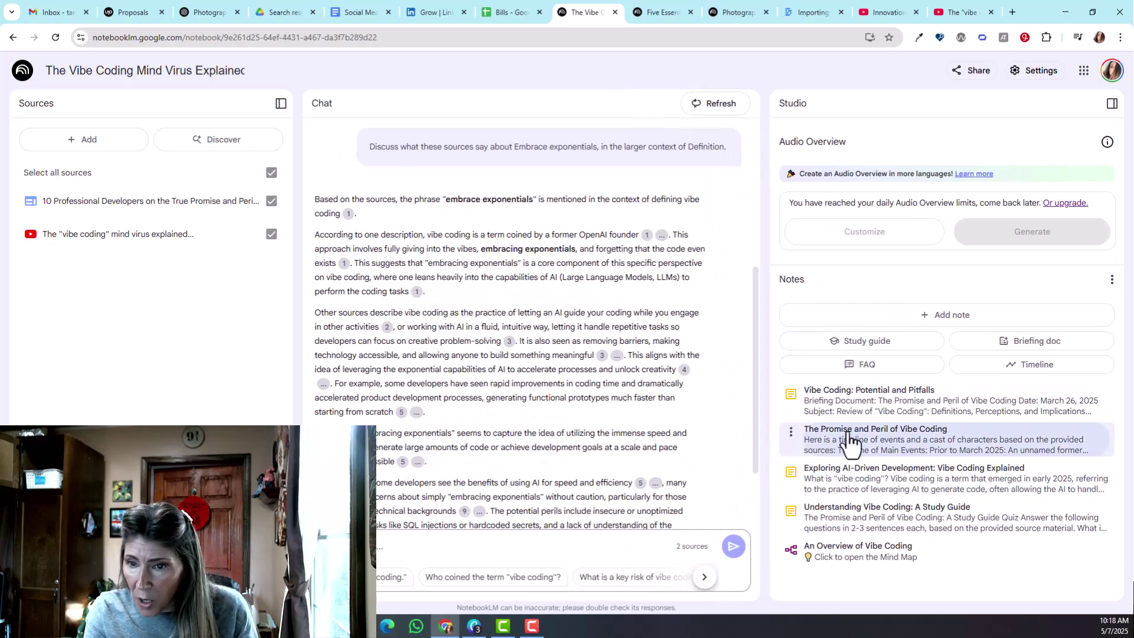
click(837, 450)
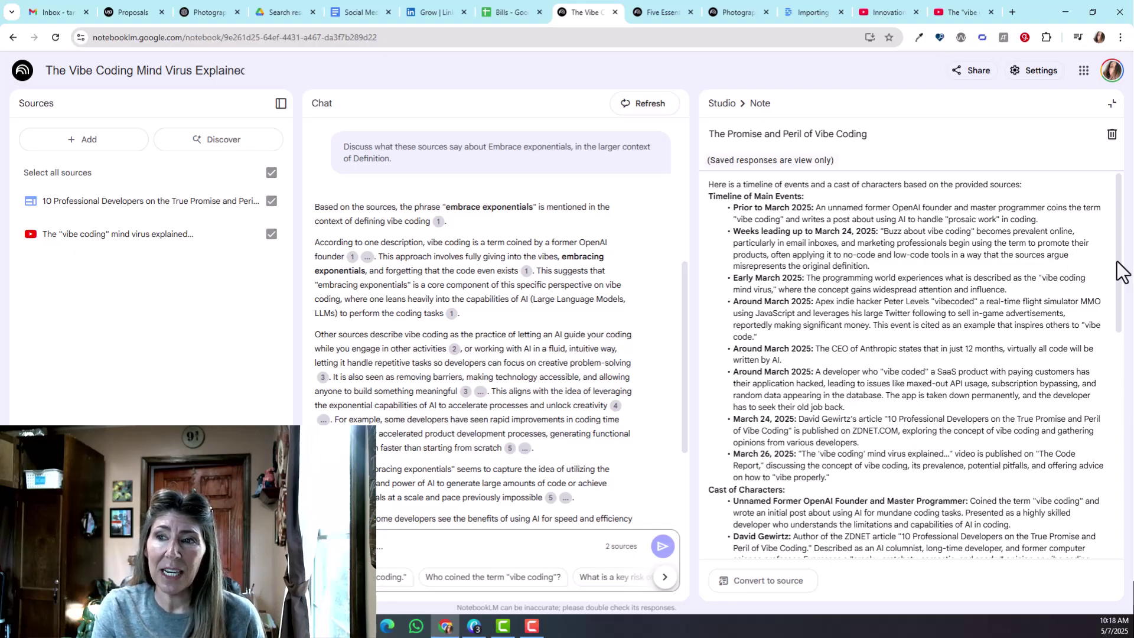
drag(1117, 262, 1109, 386)
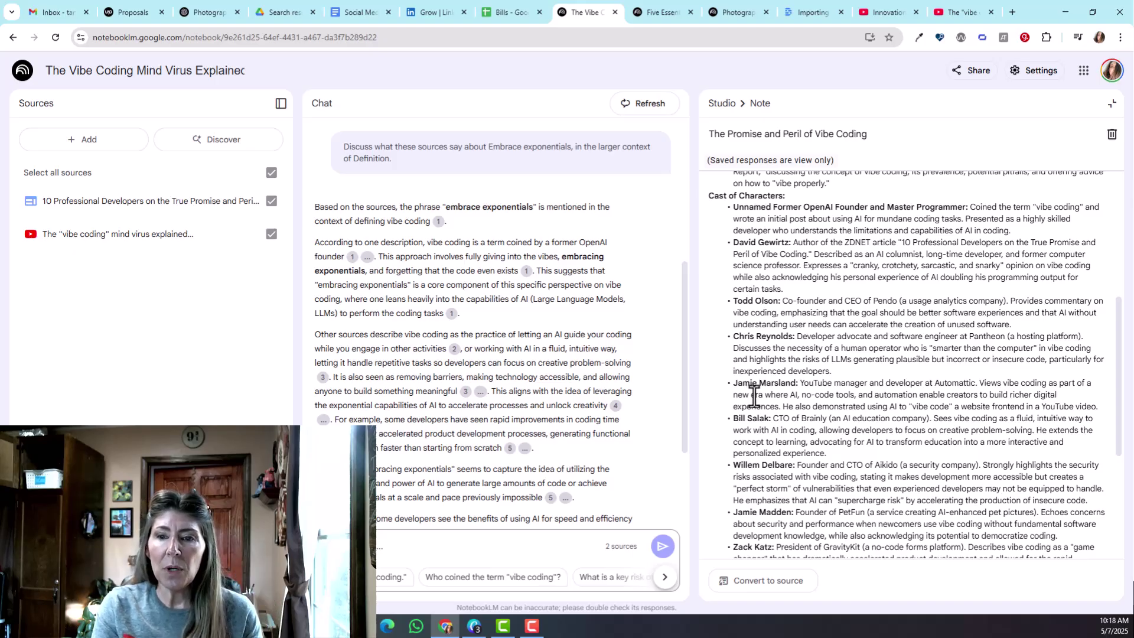
drag(1121, 395, 1109, 166)
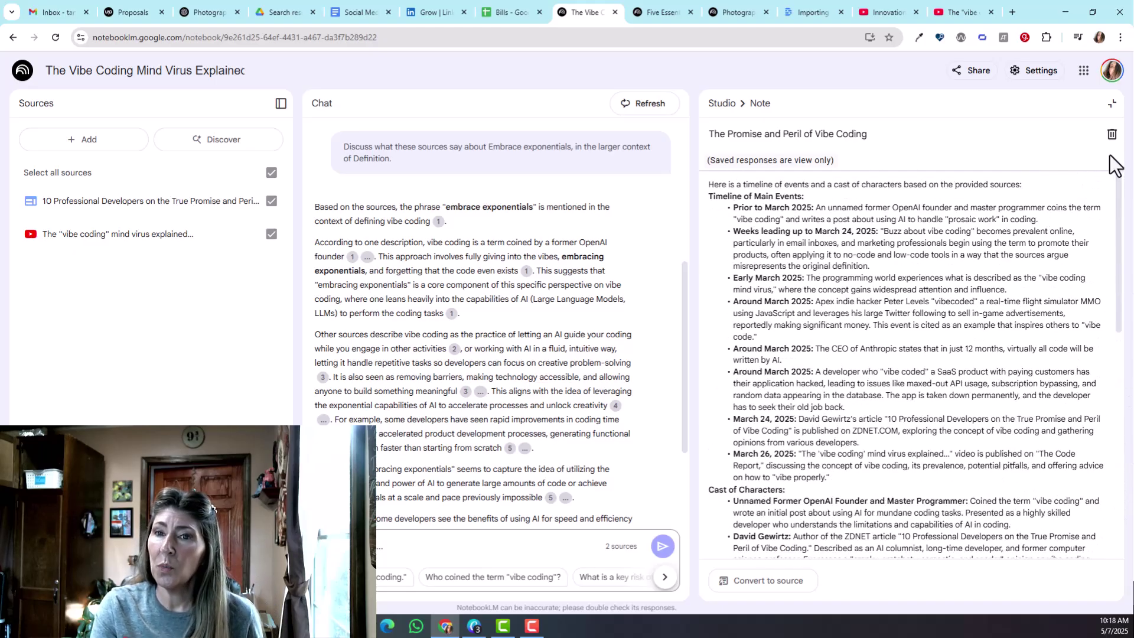
Open the 'Exploring AI-Driven Development: Vibe Coding Explained' FAQ note from the Studio notes list.
click(722, 104)
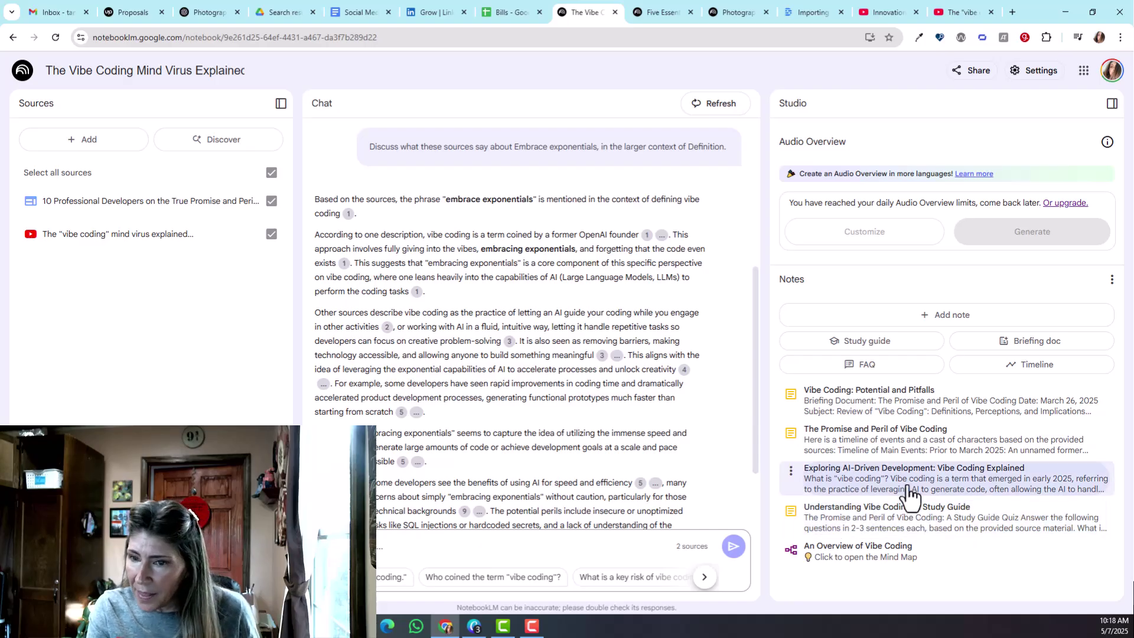
triple_click(842, 485)
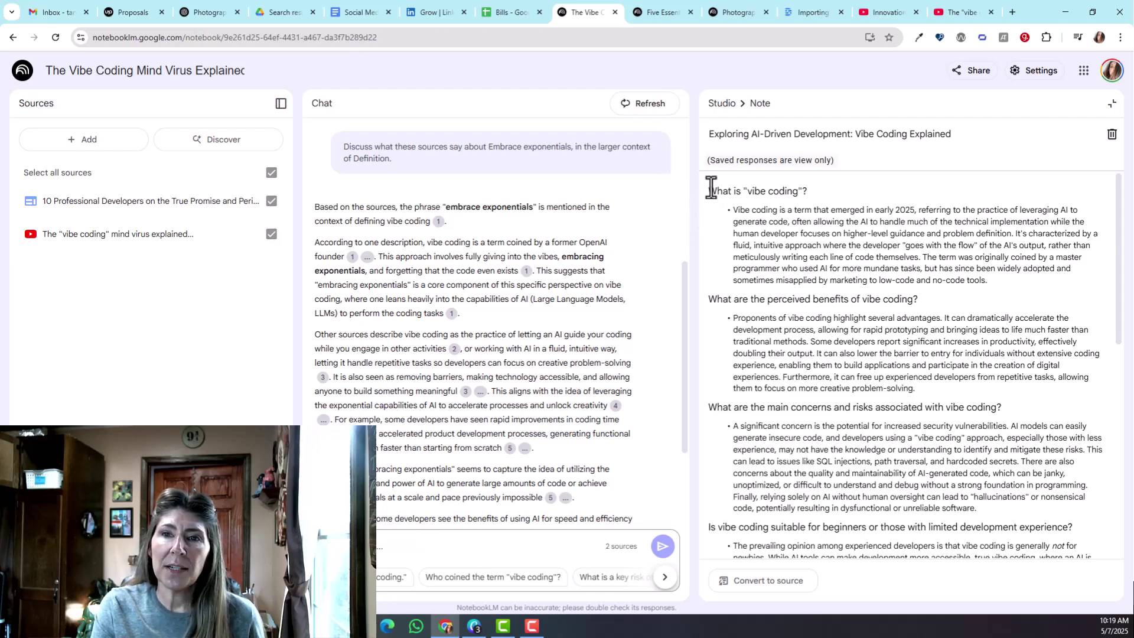
drag(1123, 235, 1093, 286)
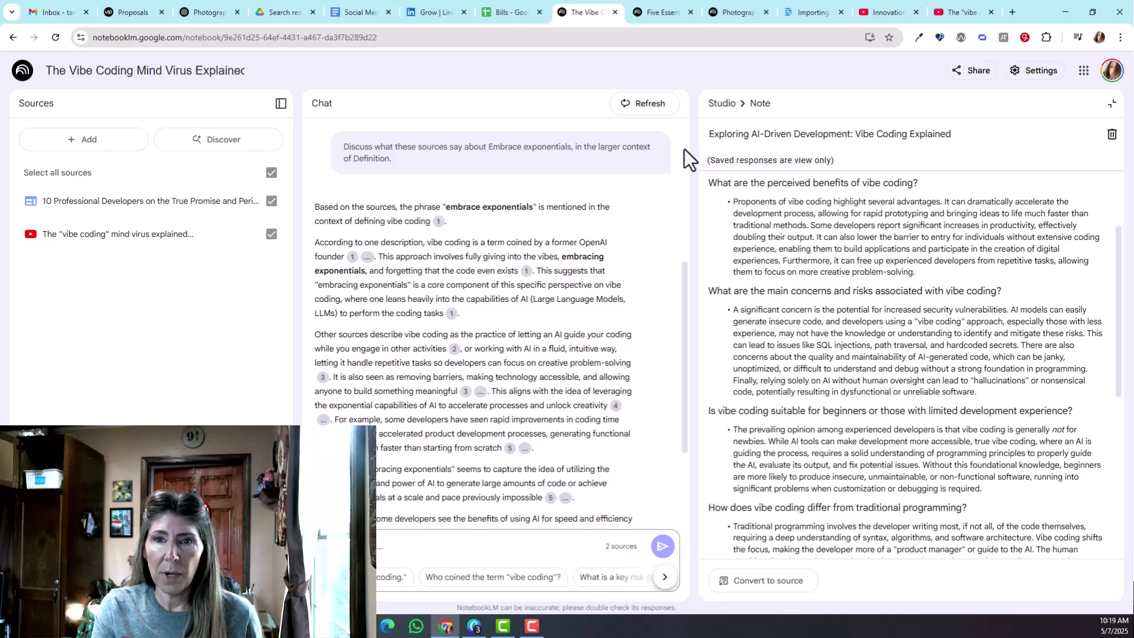
Close the note and ask the chat for a two-sentence definition of vibe coding.
click(725, 104)
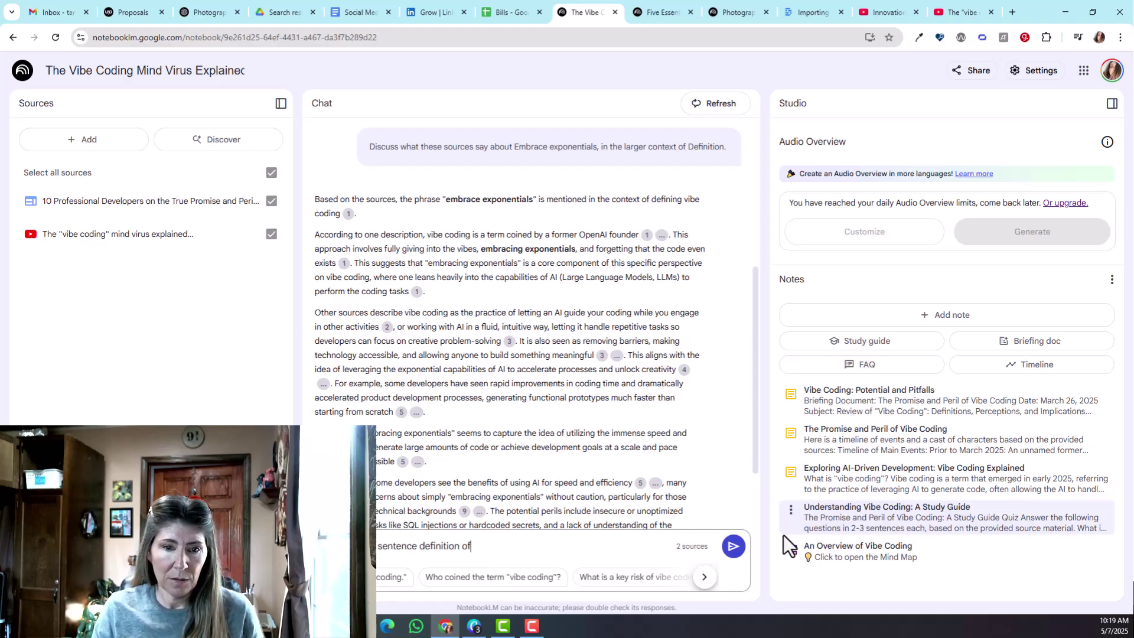
text(g.)
key(Return)
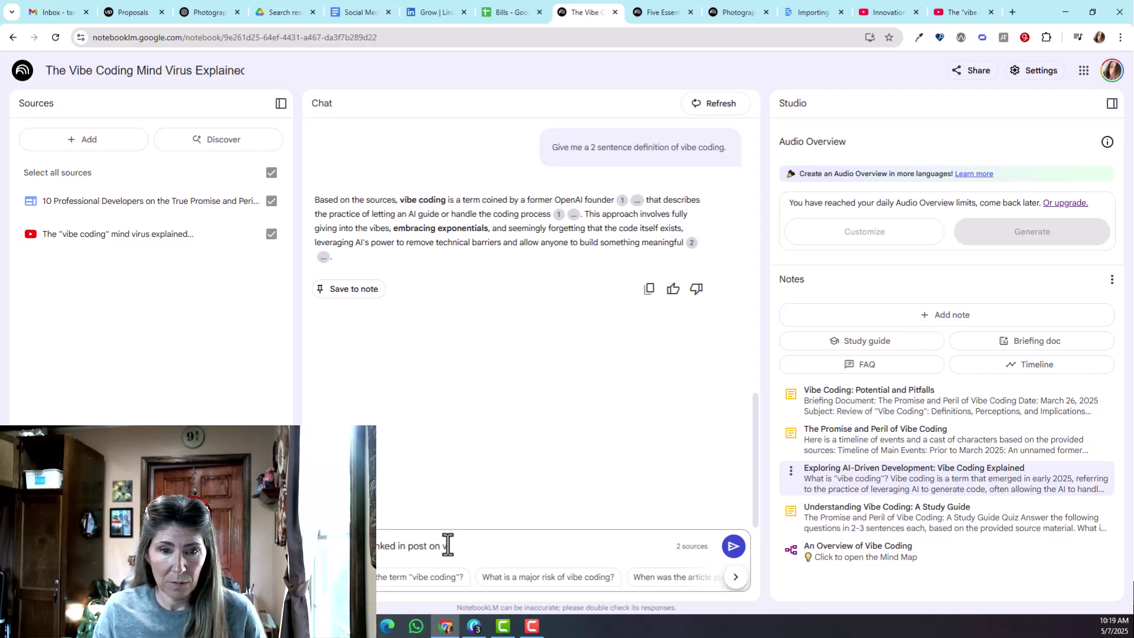
Request a LinkedIn post, getting 'Vibe Coding: The Buzz, the Benefits, and the Big Red Flags'.
key(Return)
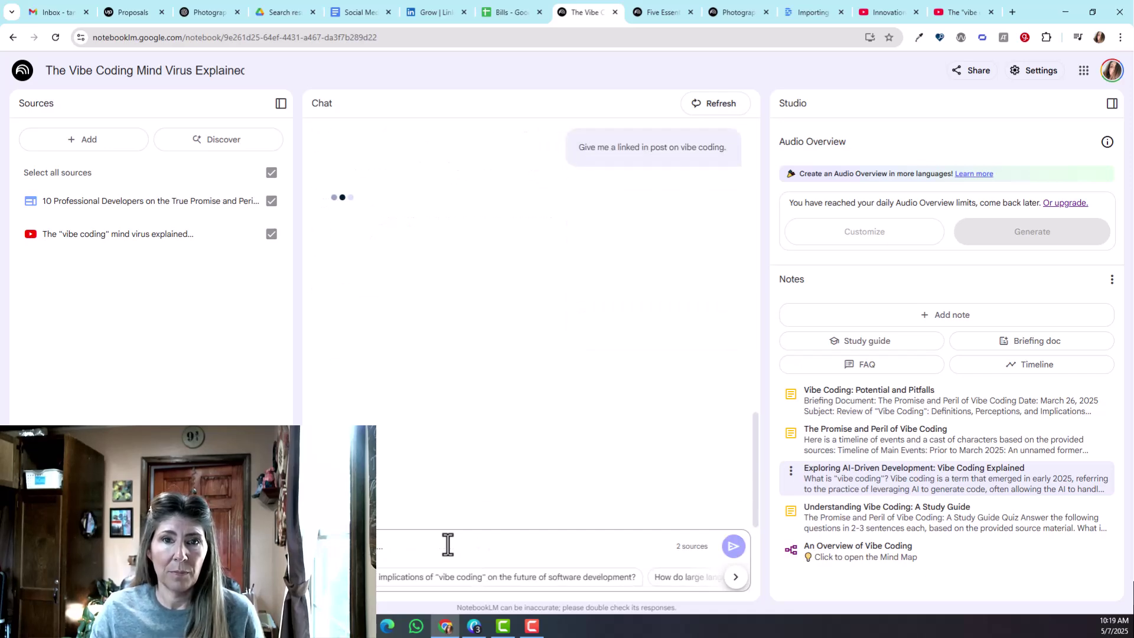
scroll(756, 455, up, 5)
drag(754, 367, 749, 441)
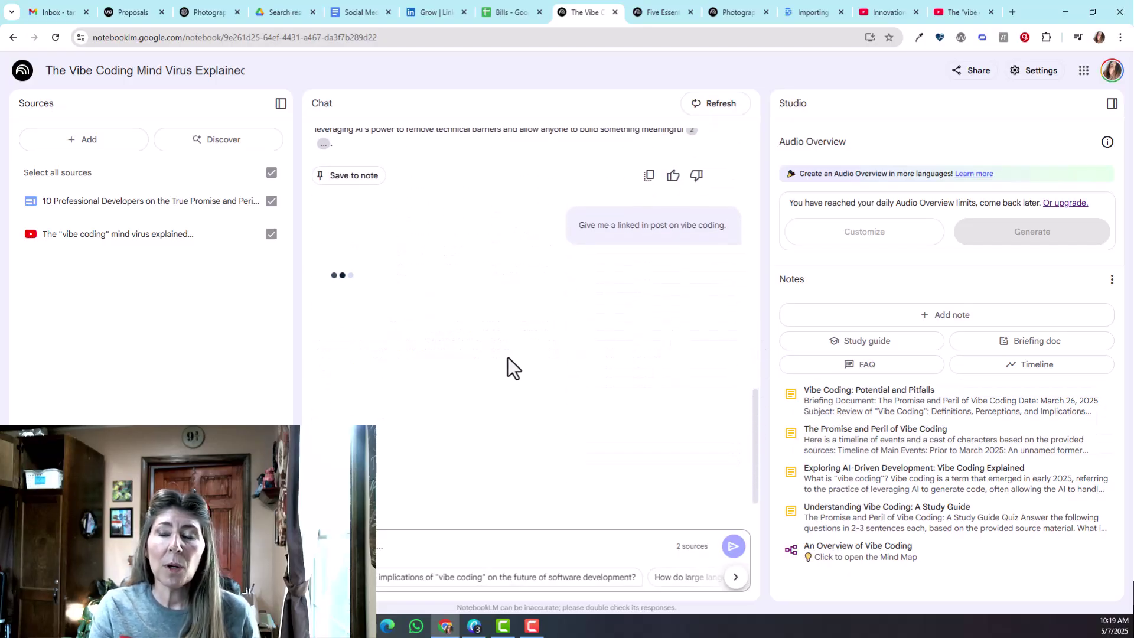
Deselect all sources and keep only the 'vibe coding' YouTube video checked for the chat.
click(271, 173)
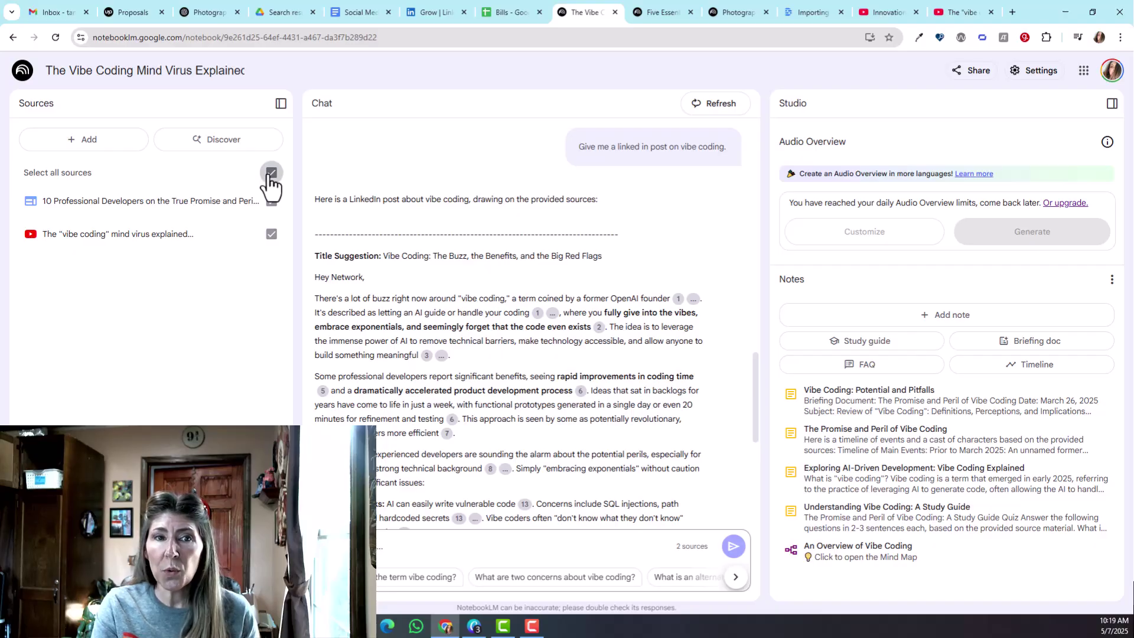
click(271, 234)
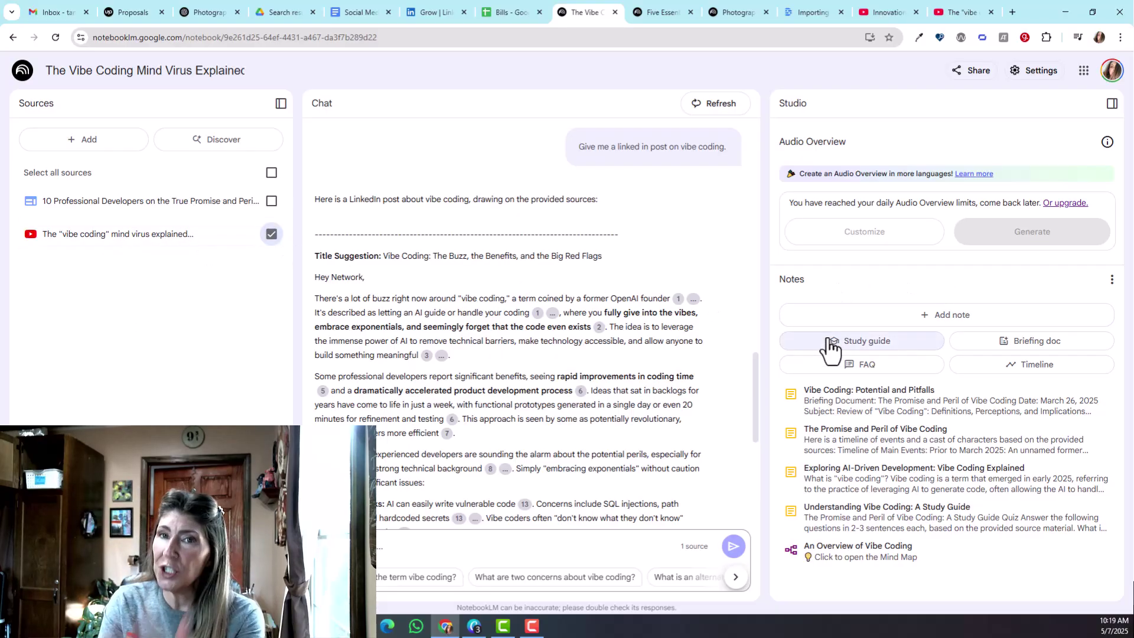
scroll(685, 401, down, 6)
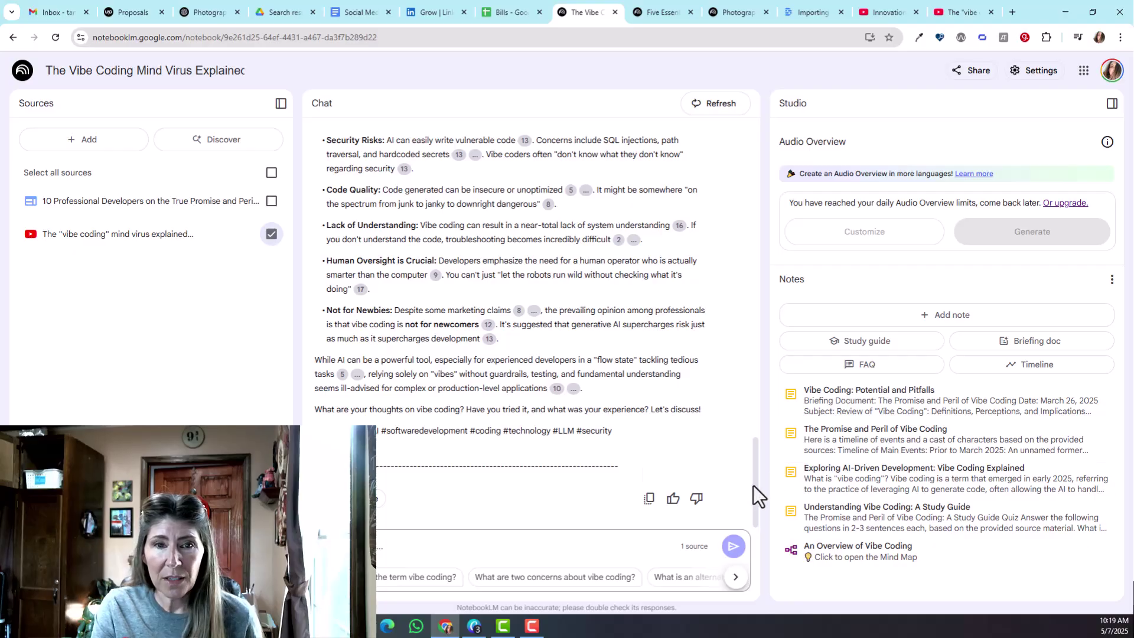
drag(754, 485, 780, 515)
click(585, 536)
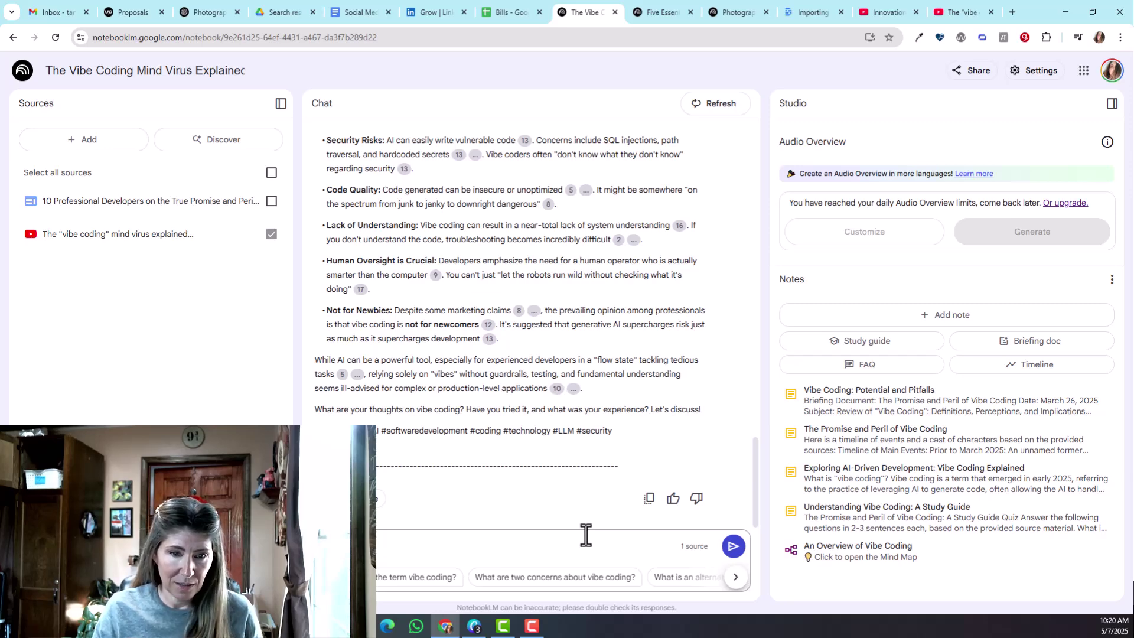
Ask the chat to 'add emojis to that post' and review the rewritten LinkedIn post.
text(add emojis to that post)
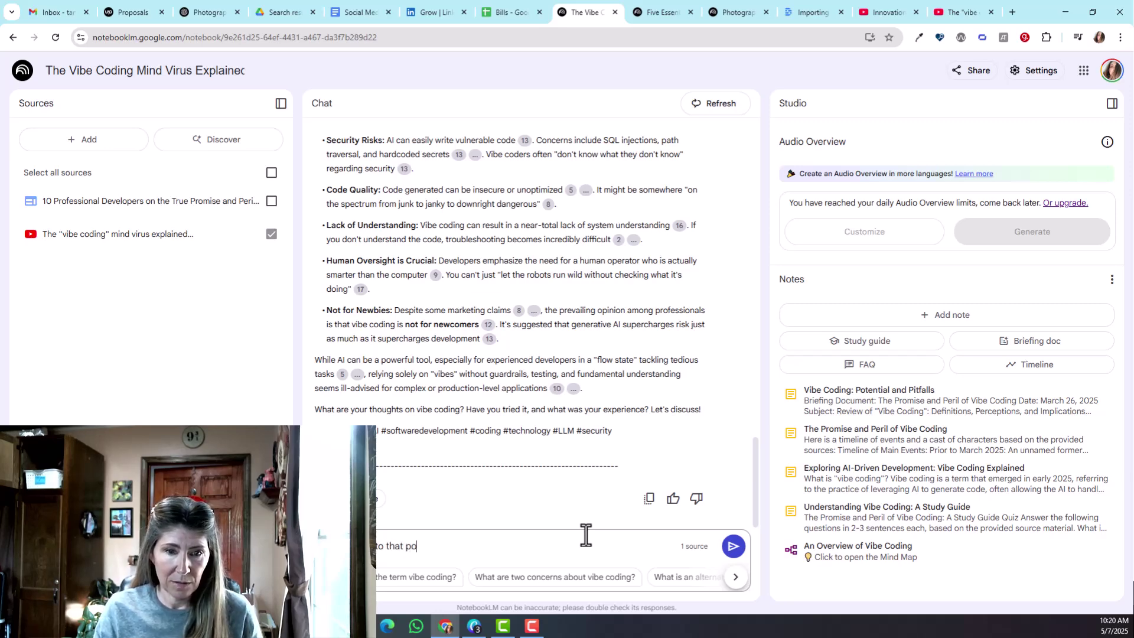
key(Return)
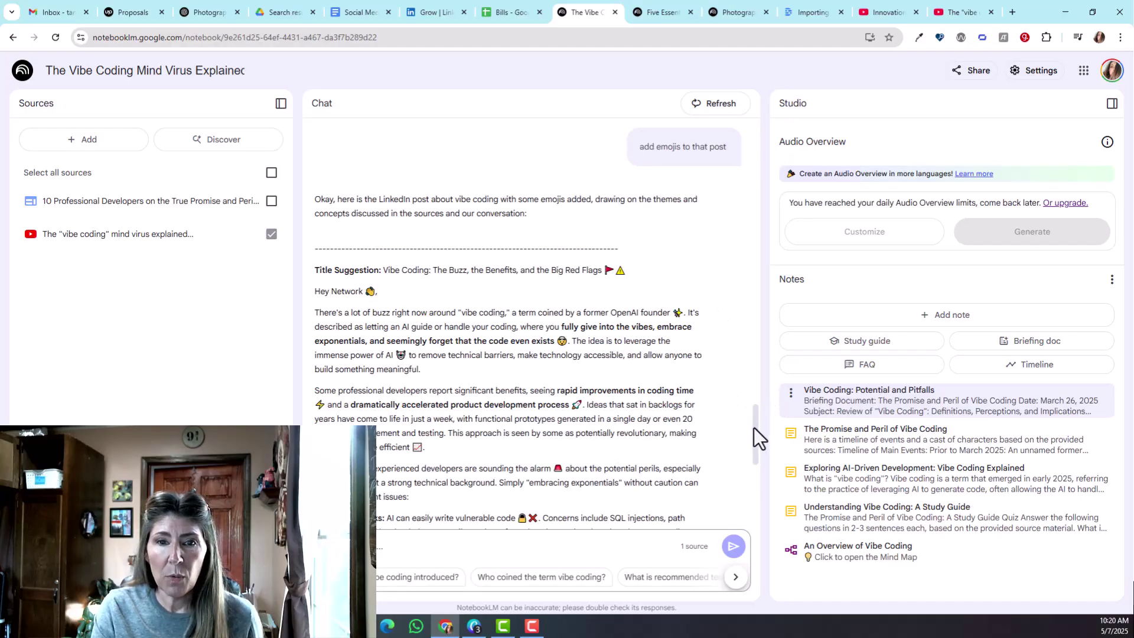
drag(759, 438, 763, 467)
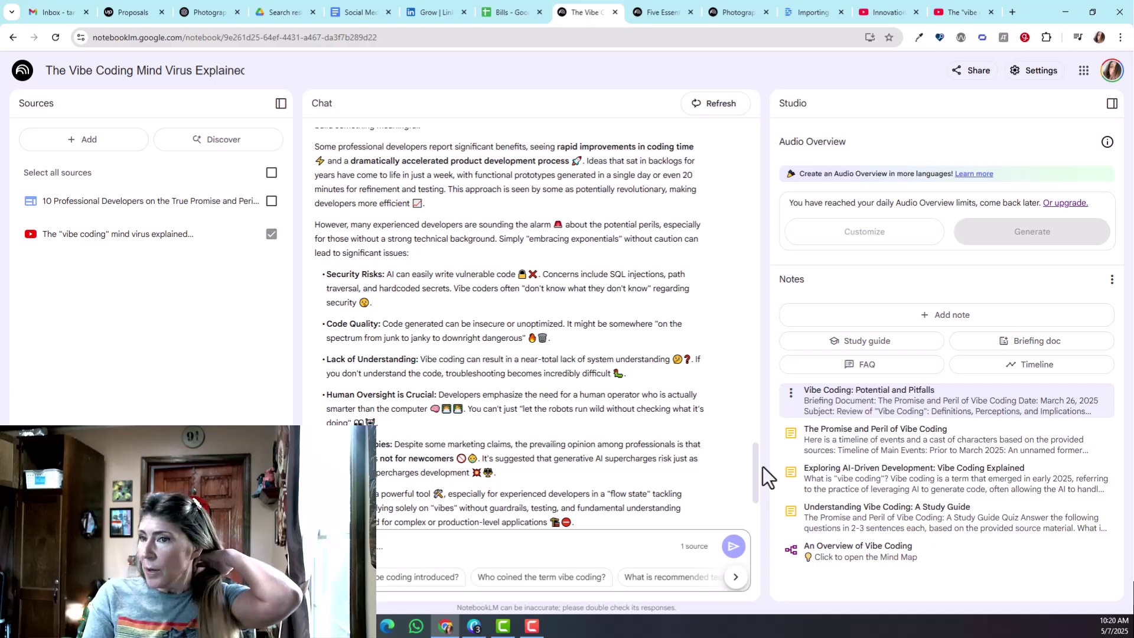
Share the notebook with the collaborator's account as Editor and send the invitation.
click(960, 73)
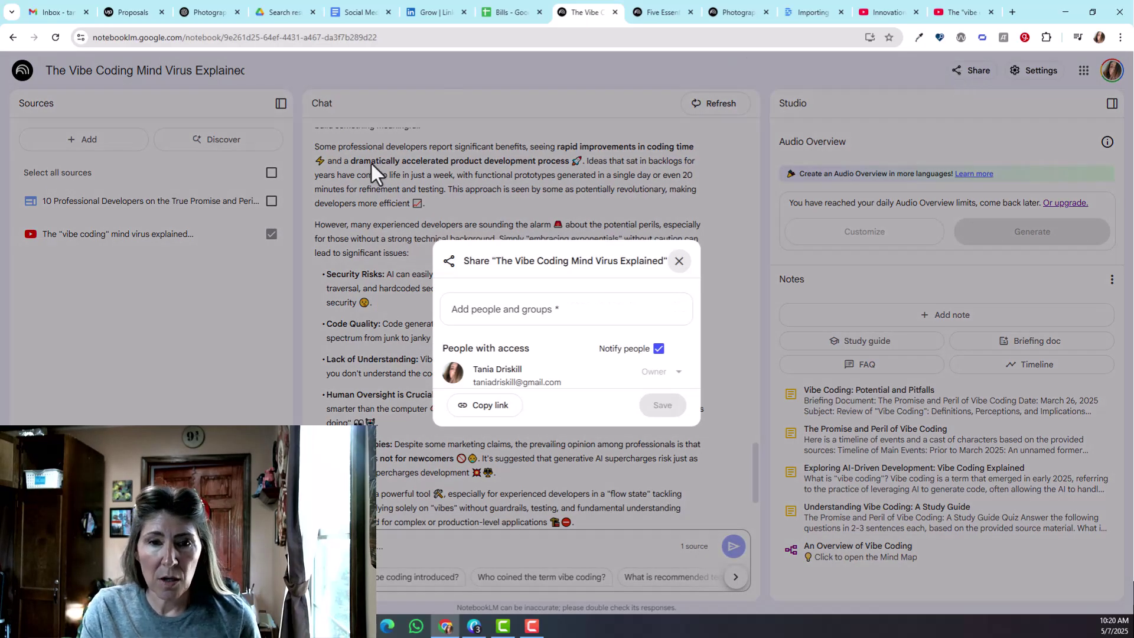
click(518, 313)
click(515, 313)
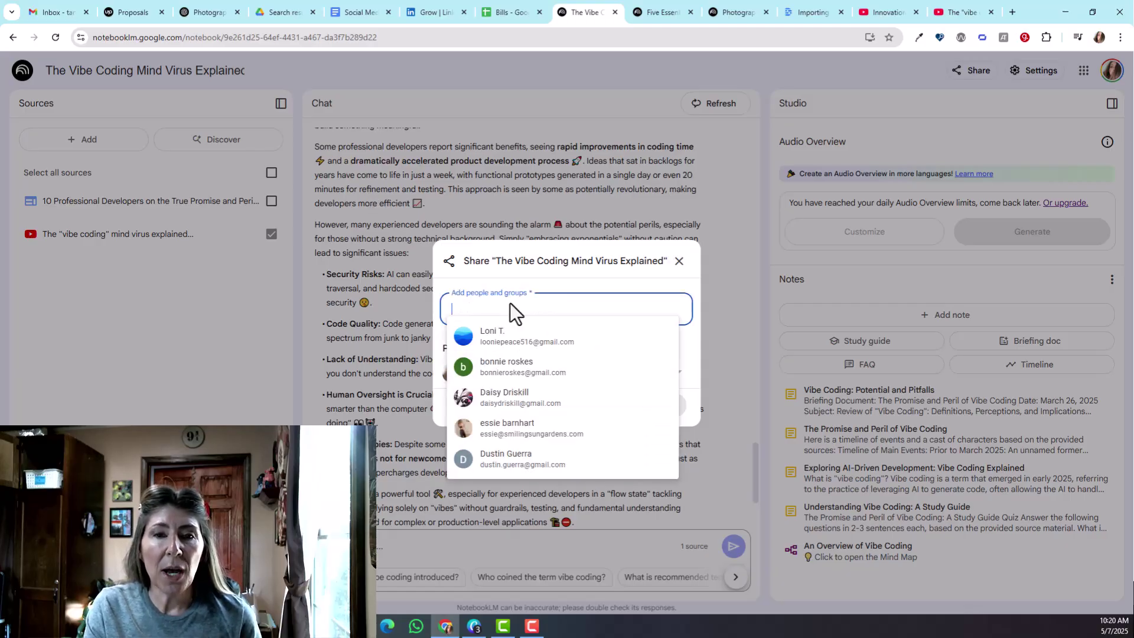
click(682, 365)
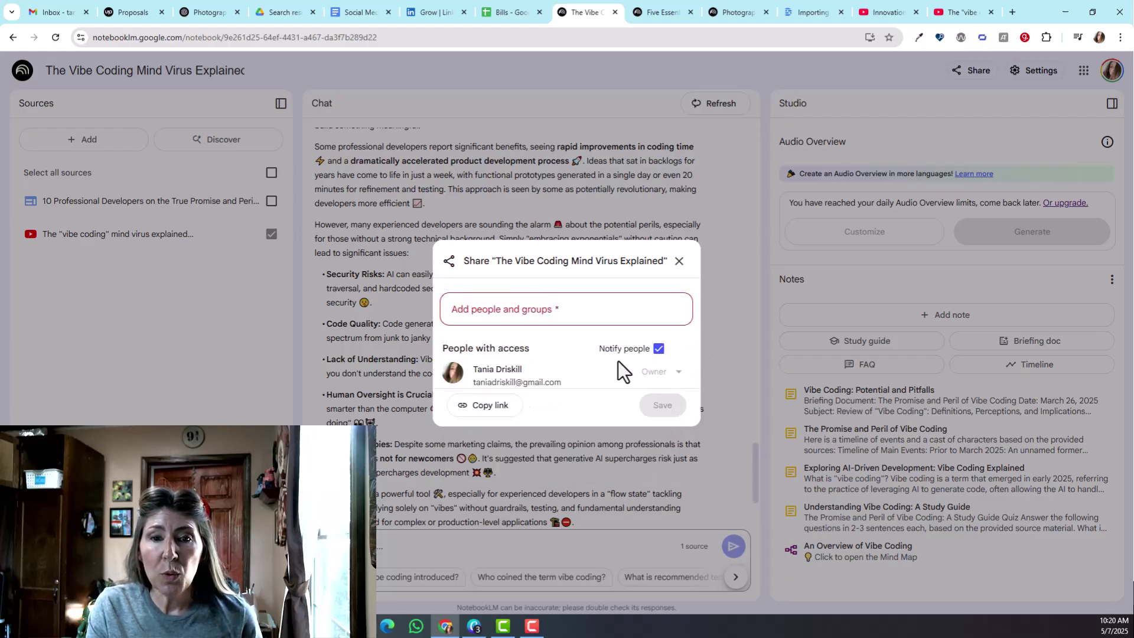
click(490, 307)
text(innovate)
click(508, 342)
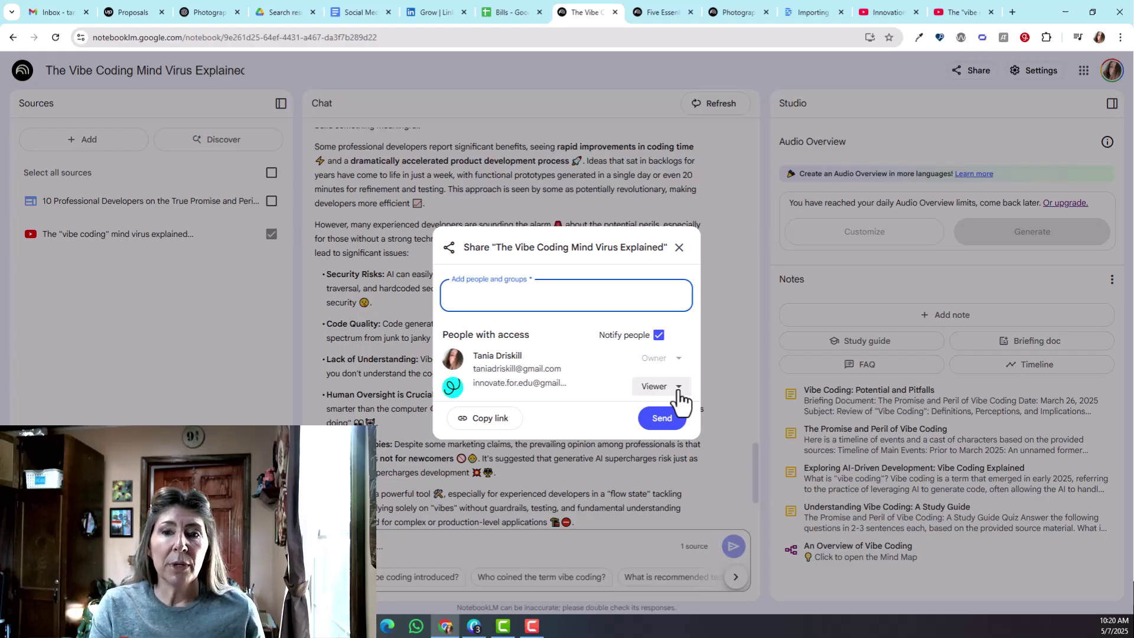
click(679, 391)
click(661, 446)
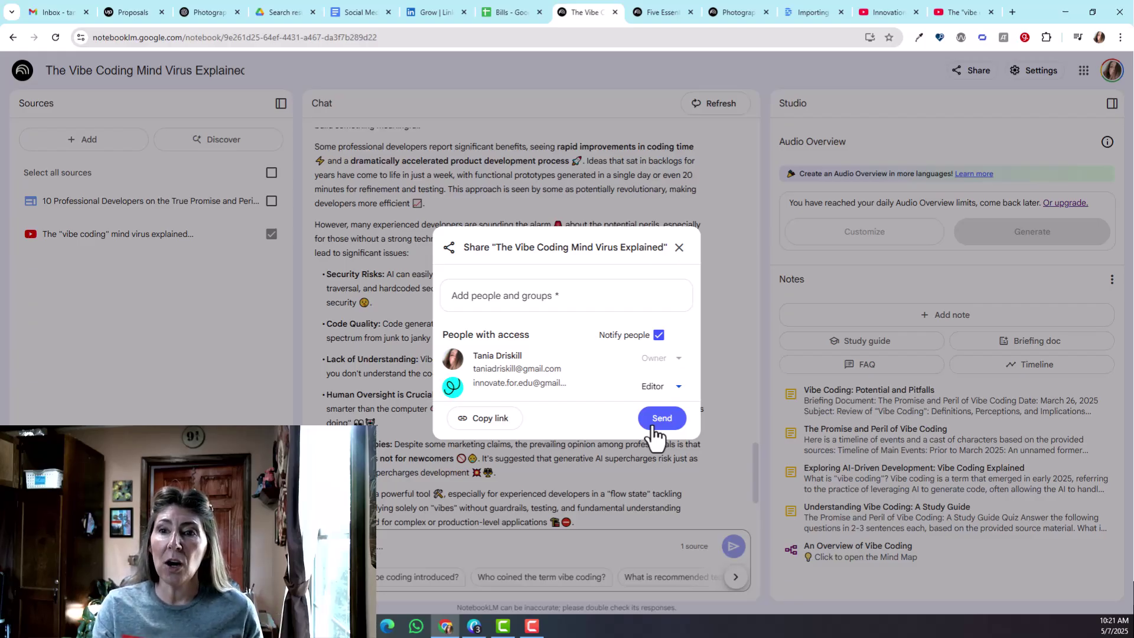
click(654, 427)
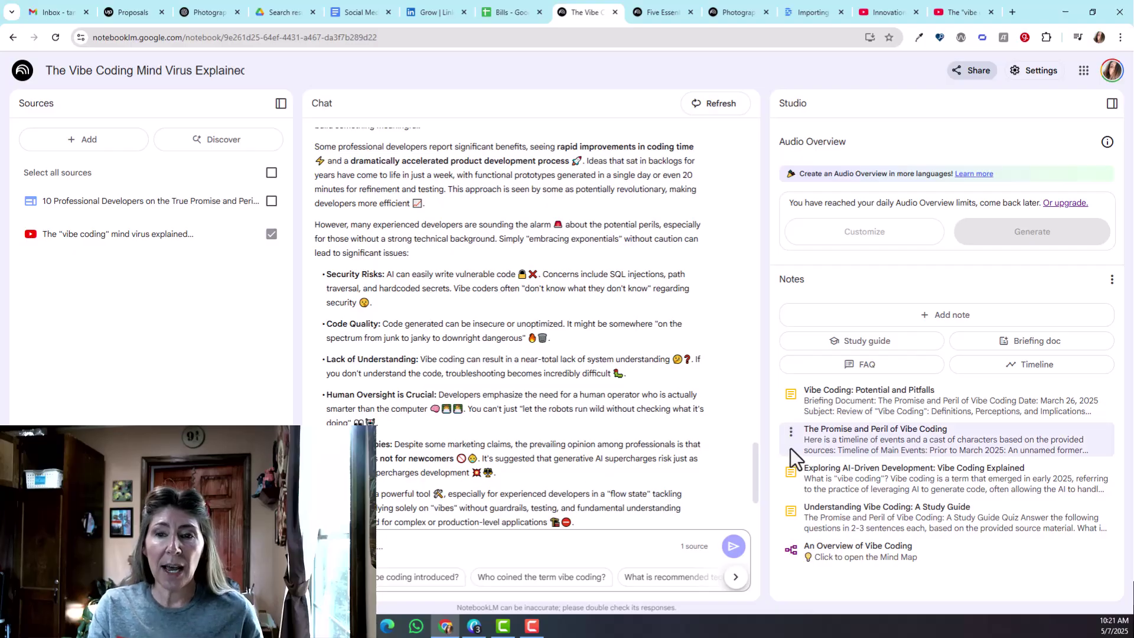
Request 'mla references' with the ZDNet source re-included, then switch to the Photography Law Accuracy Check tab.
drag(754, 461, 749, 498)
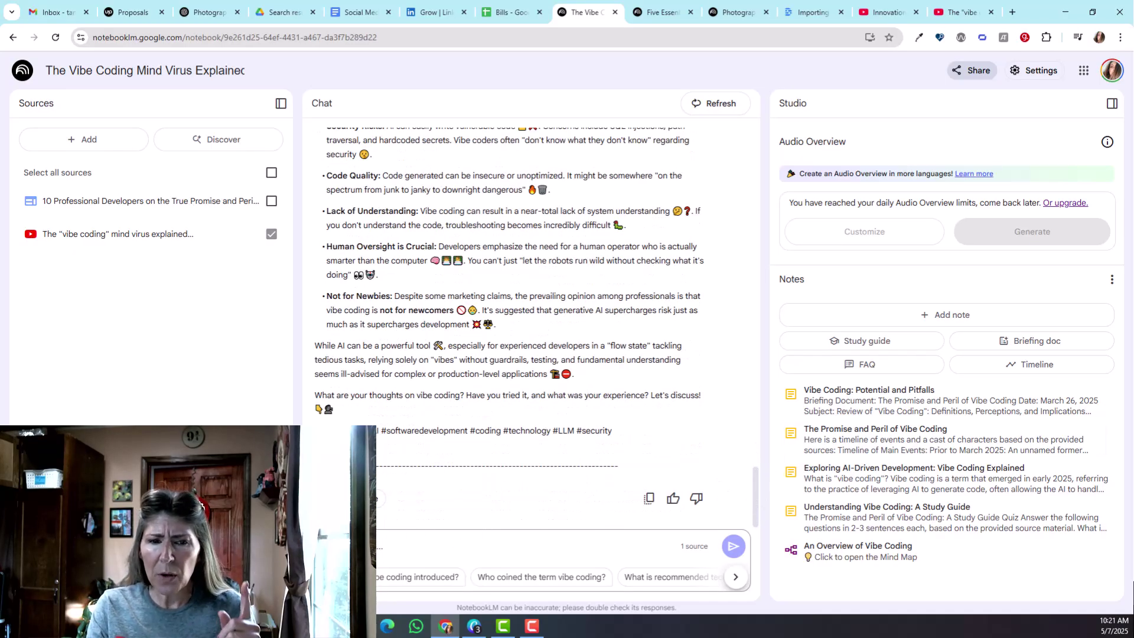
click(409, 549)
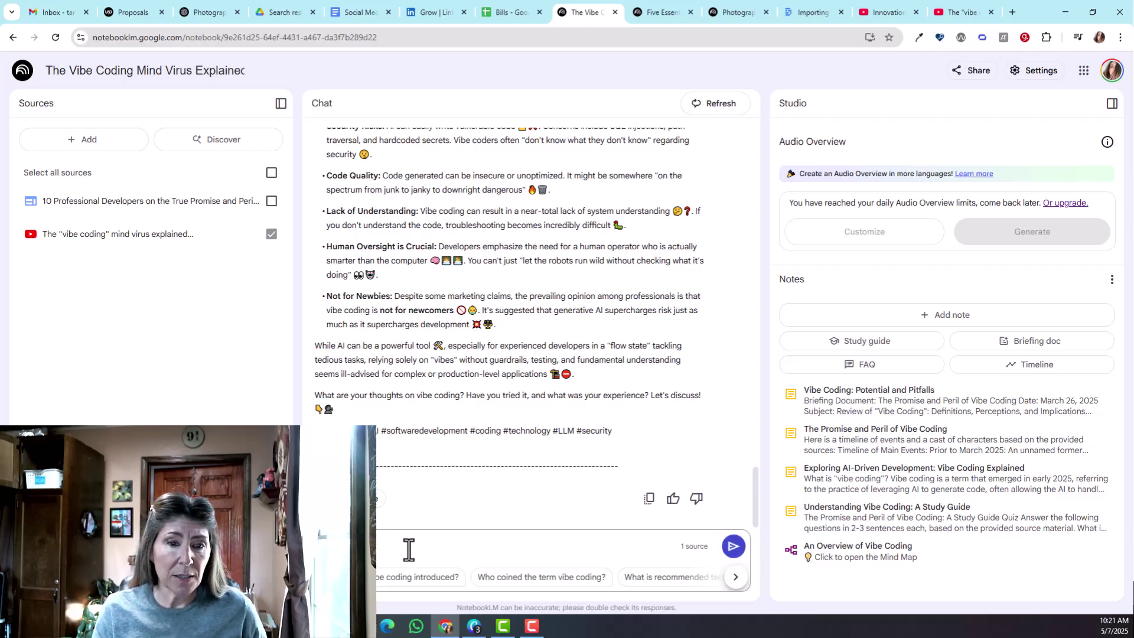
text(mla references)
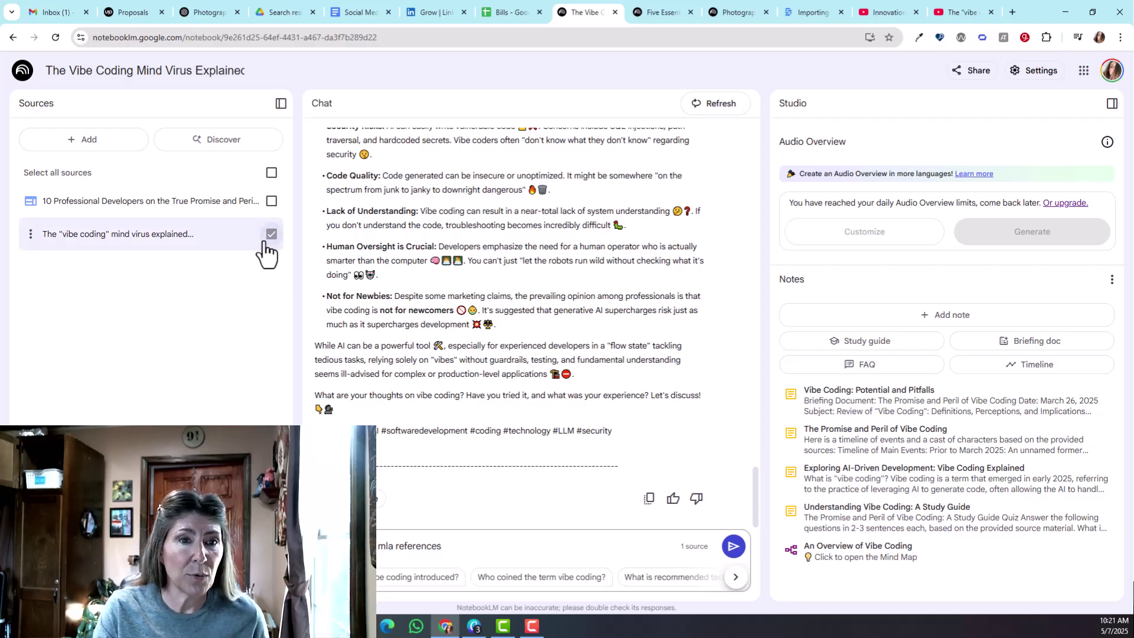
click(271, 201)
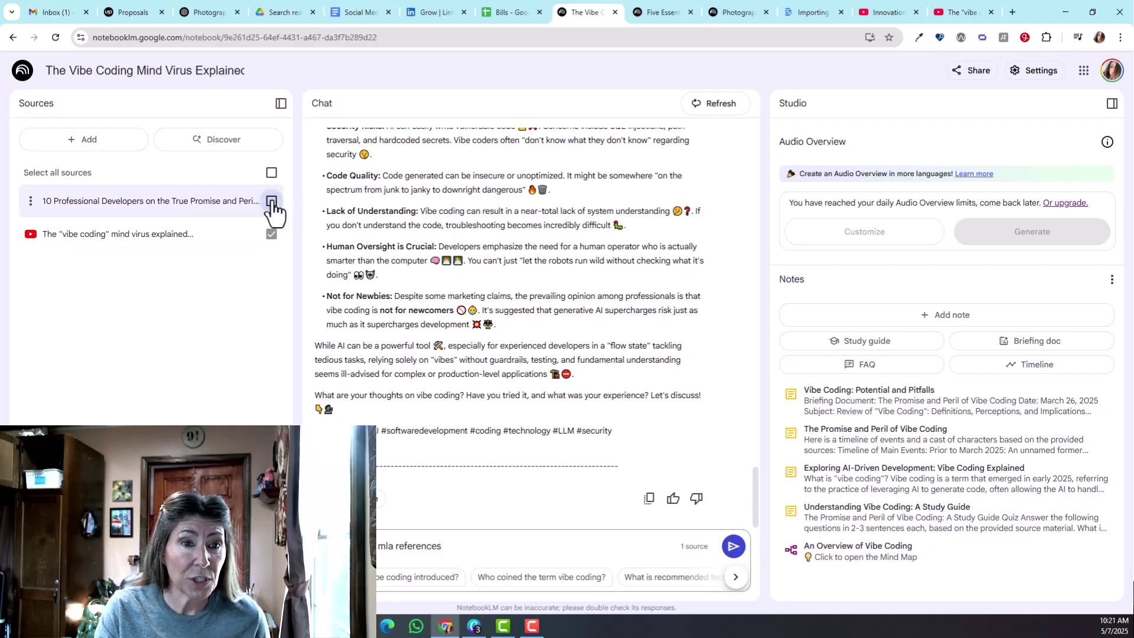
click(733, 546)
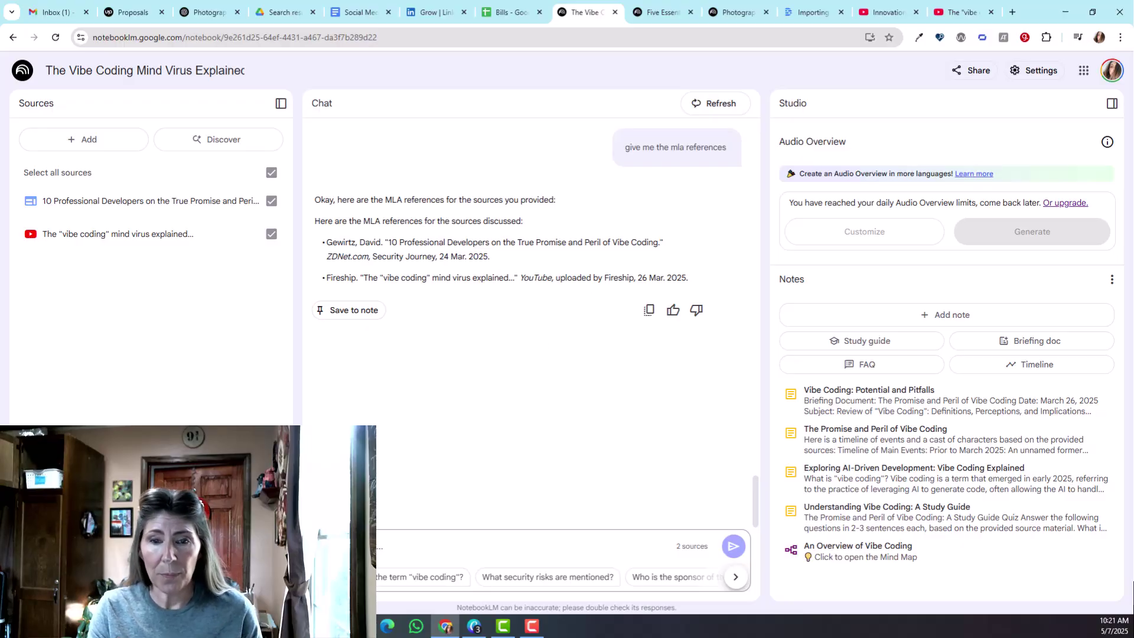
key(ctrl+Tab)
key(ctrl+Tab)
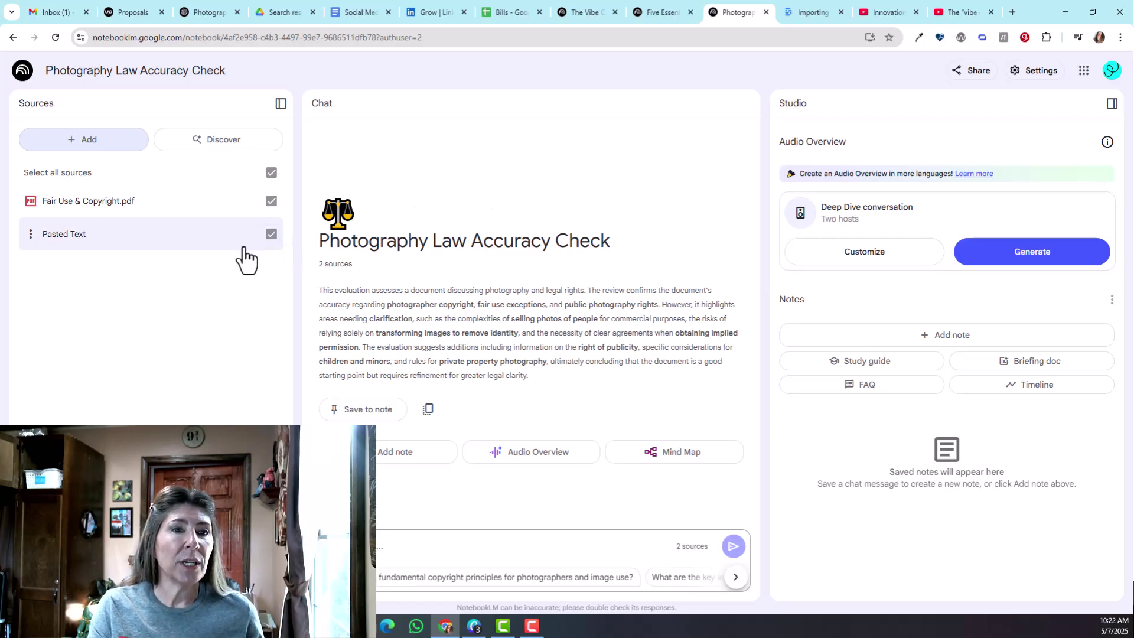
click(79, 237)
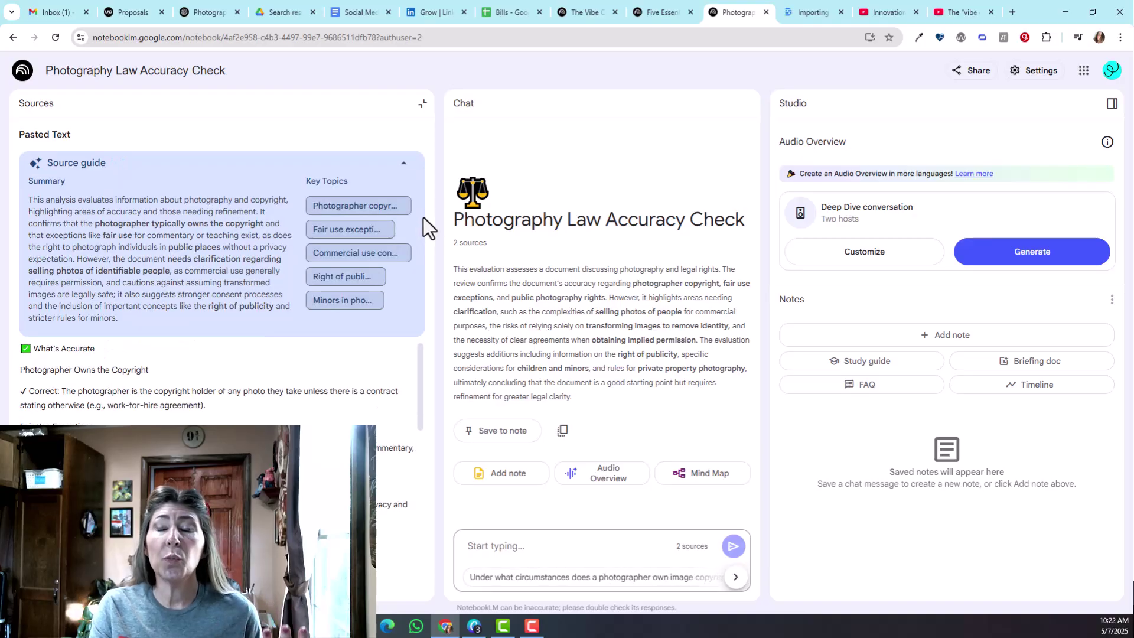
drag(420, 373, 385, 167)
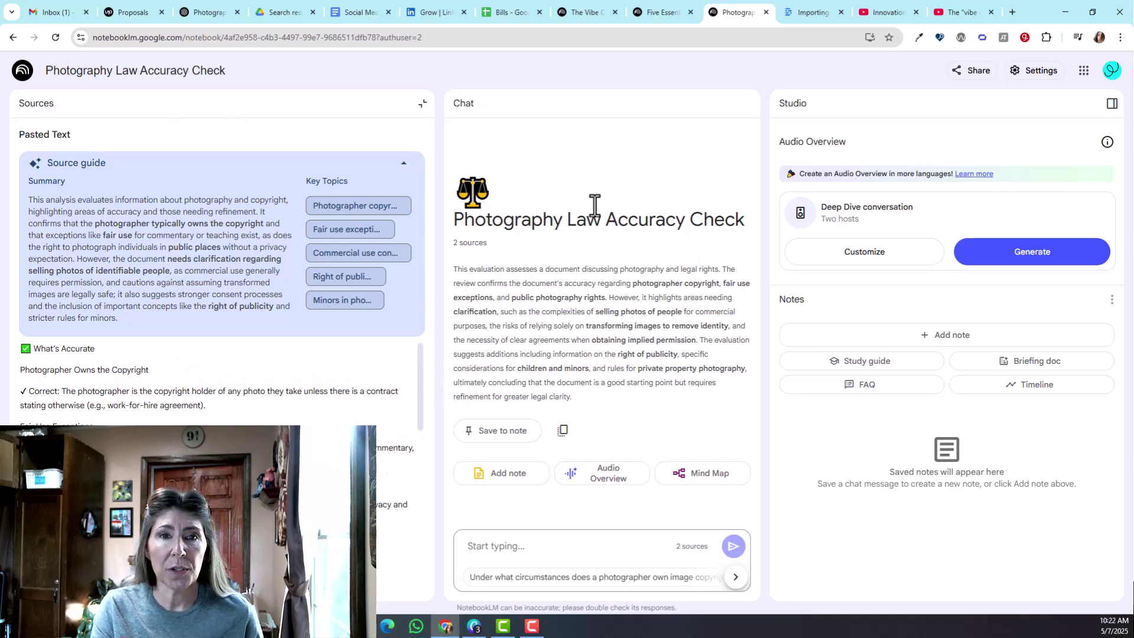
click(421, 110)
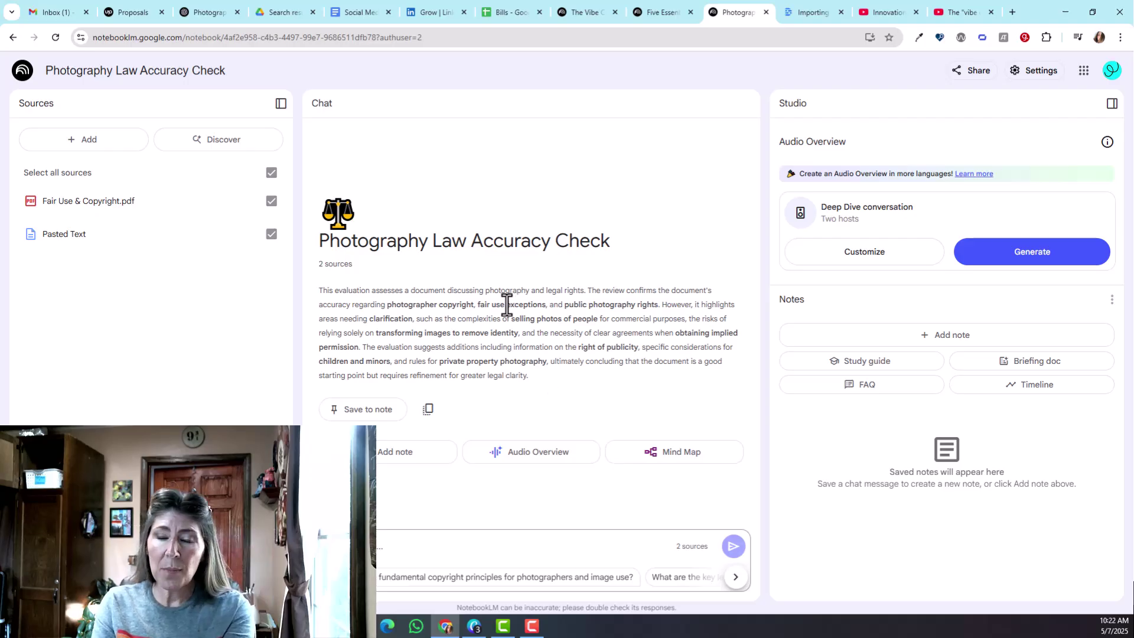
Generate the Audio Overview conversation from the two photography law sources.
click(1035, 254)
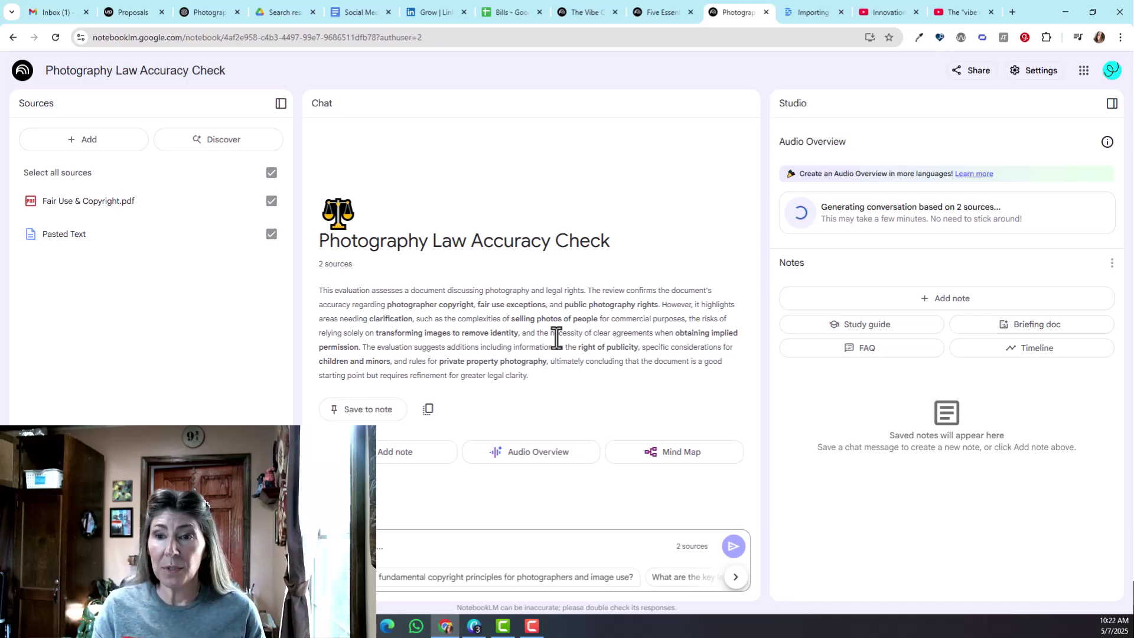
Create a study guide and mind map, then convert the 'Photography Law Quiz and Glossary' note to a source.
click(861, 332)
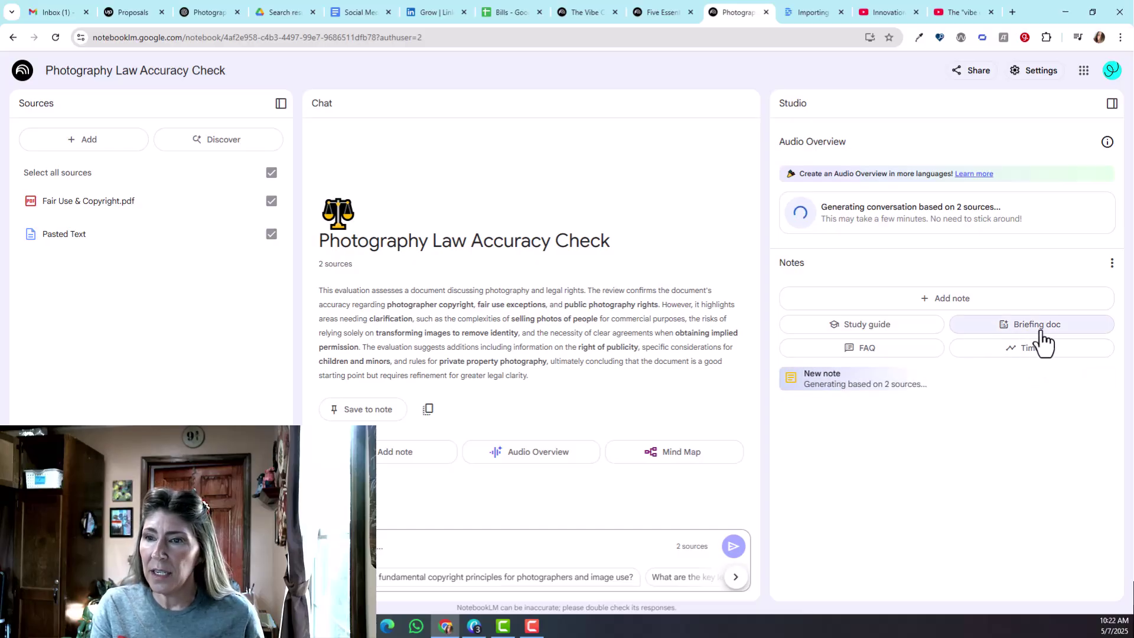
click(683, 459)
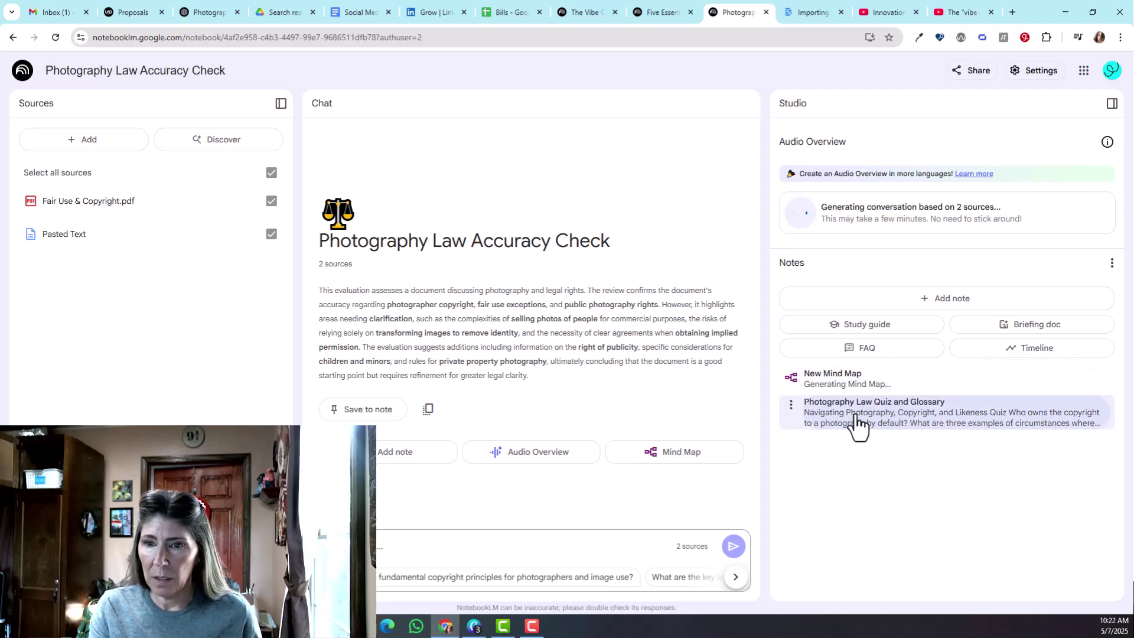
click(857, 423)
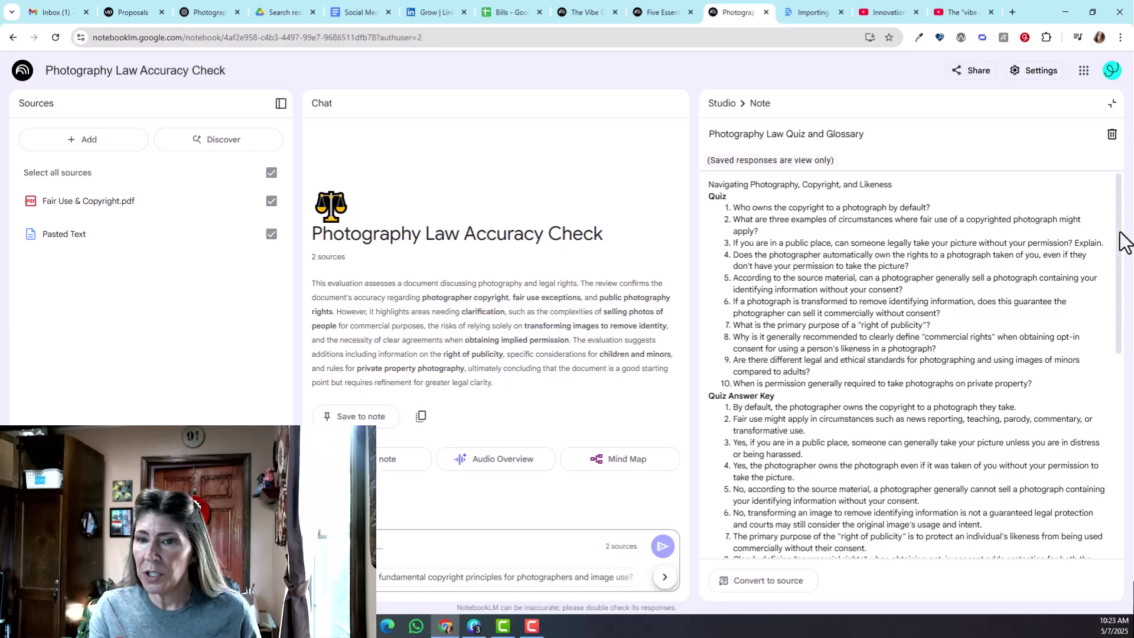
drag(1119, 239, 1023, 383)
click(768, 581)
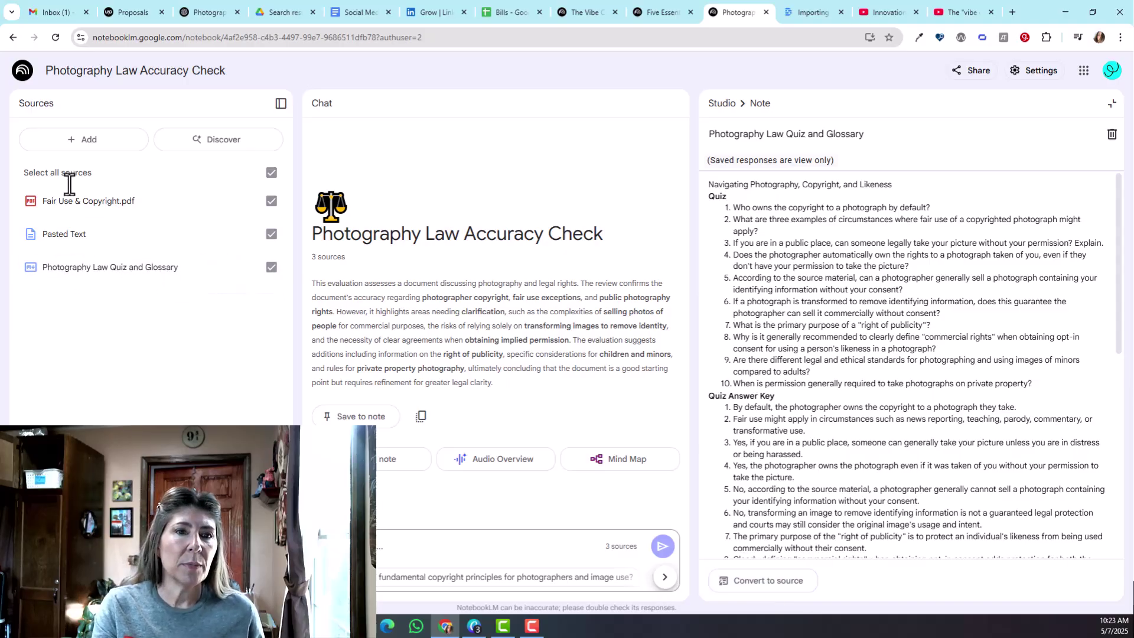
Exclude the PDF and Pasted Text sources and ask for 2 multiple-choice questions.
click(271, 201)
click(271, 234)
click(343, 546)
key(ctrl+v)
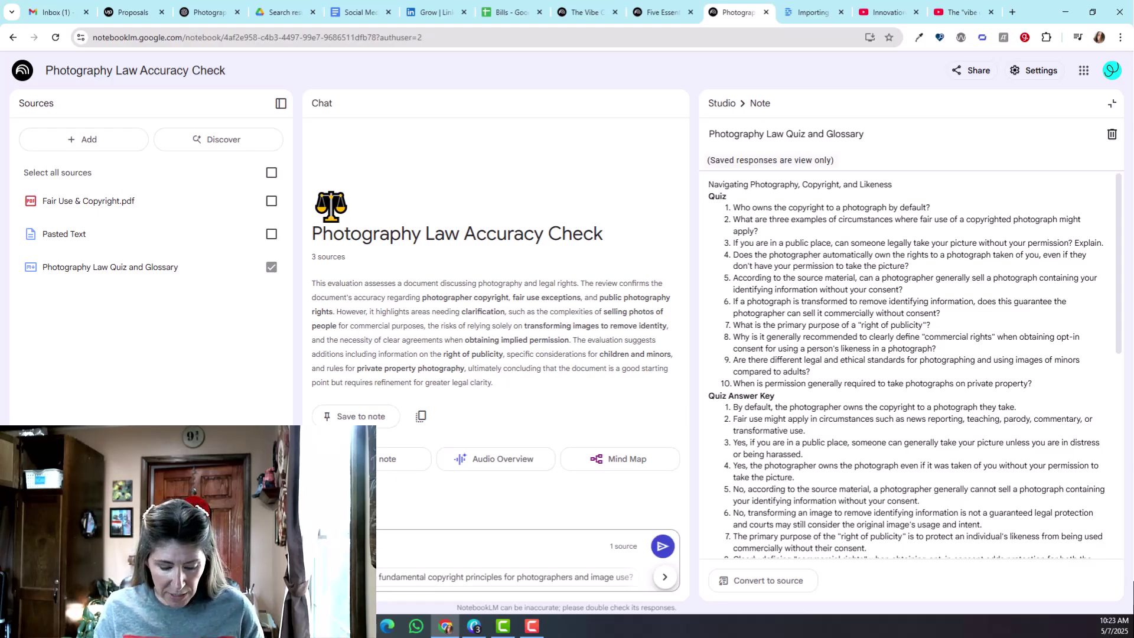
text(tlip)
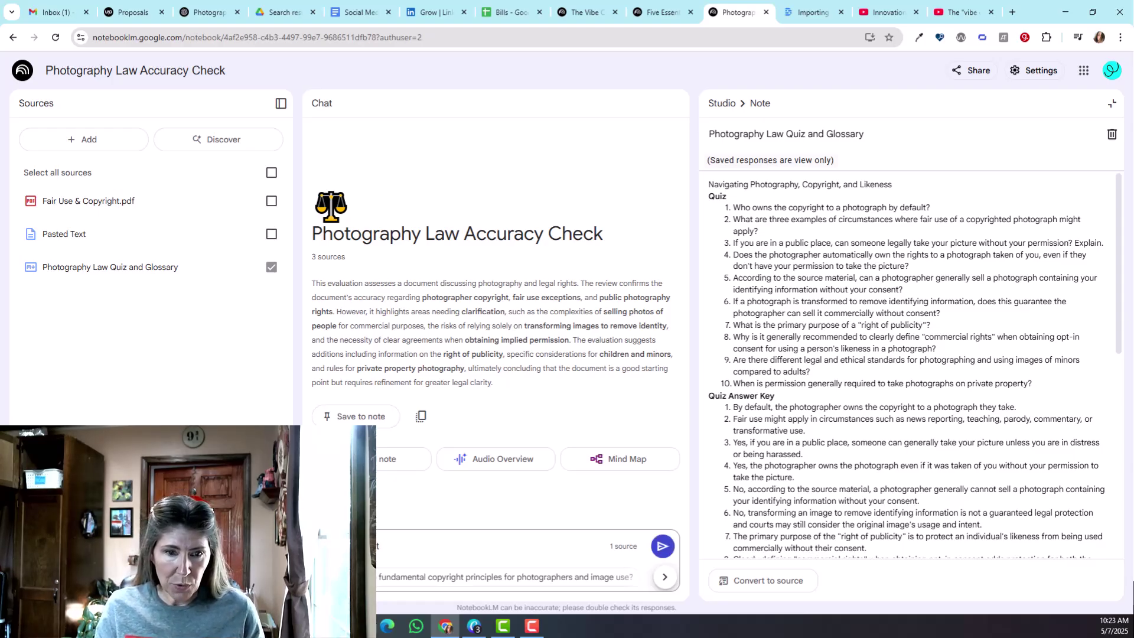
text(litple choice )
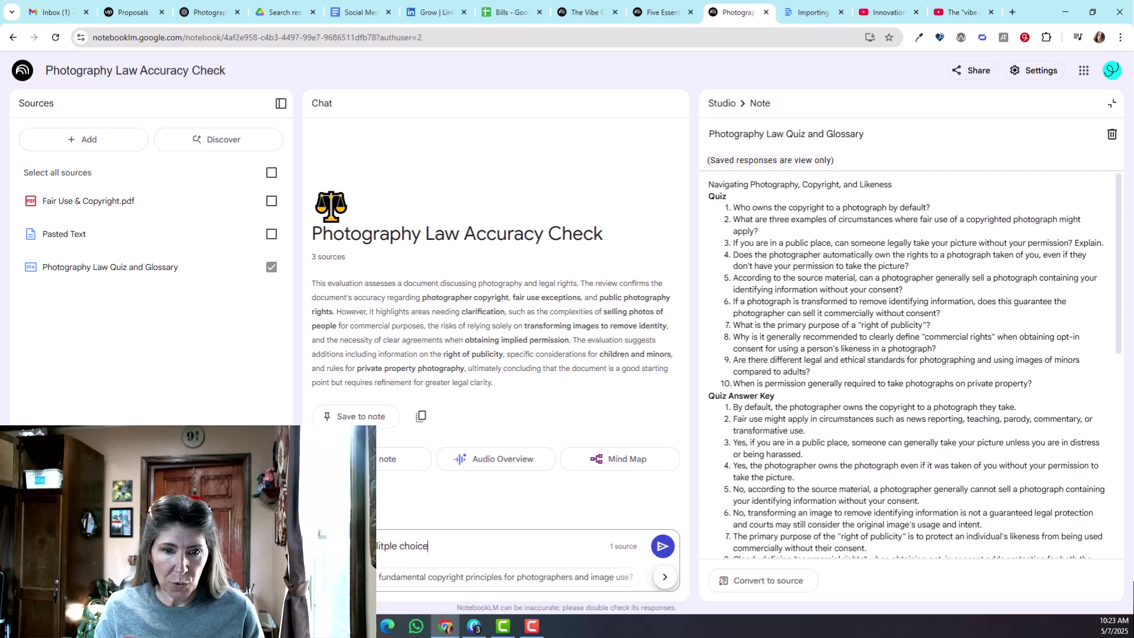
text(questions)
key(Return)
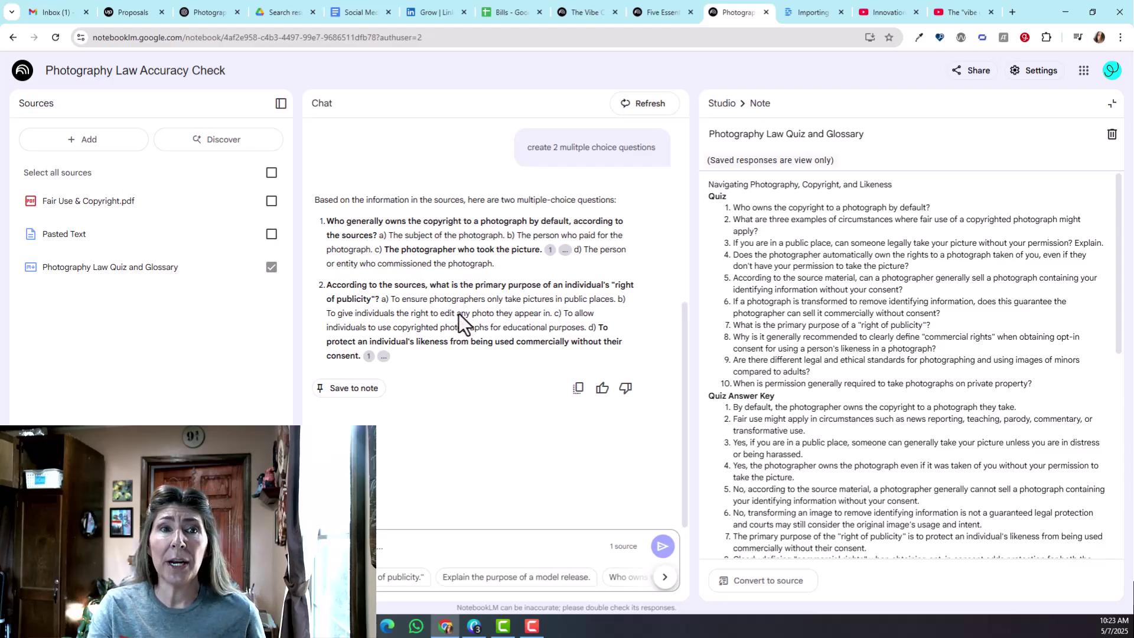
Expand the mind map's Copyright, Definition, Ownership and Fair Use branches, then download and open it as PNG.
click(717, 104)
click(859, 378)
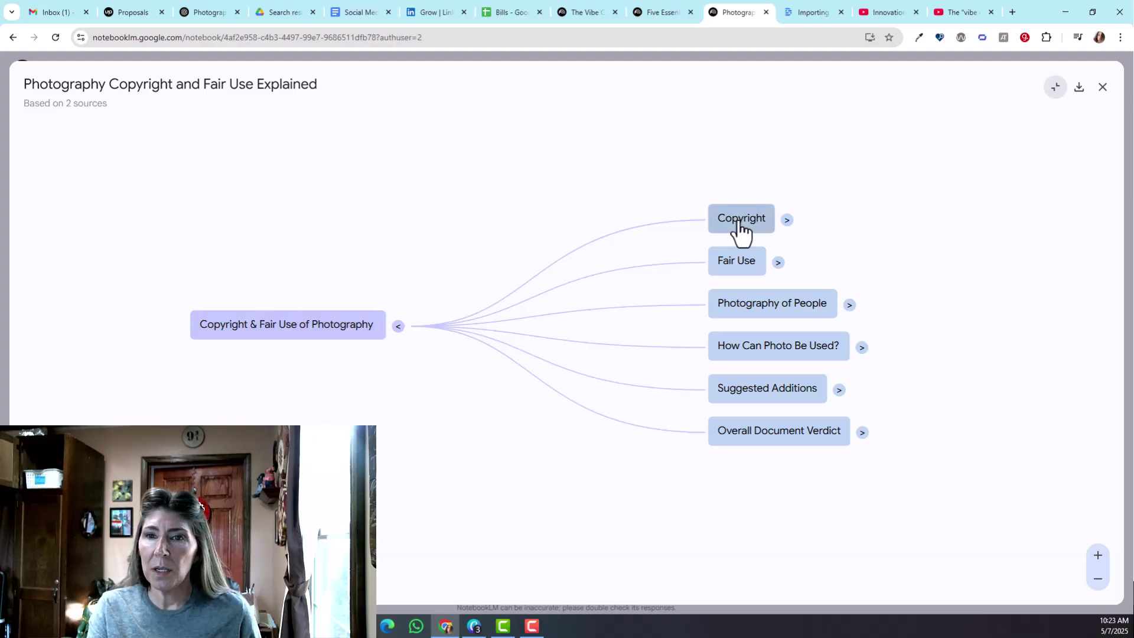
click(787, 220)
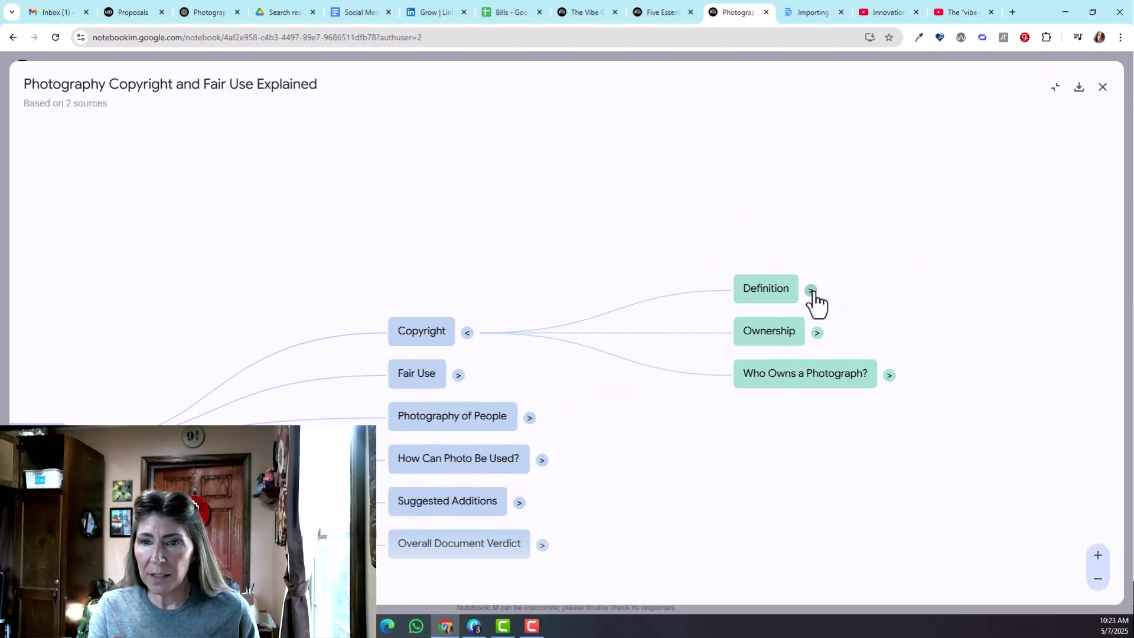
click(811, 290)
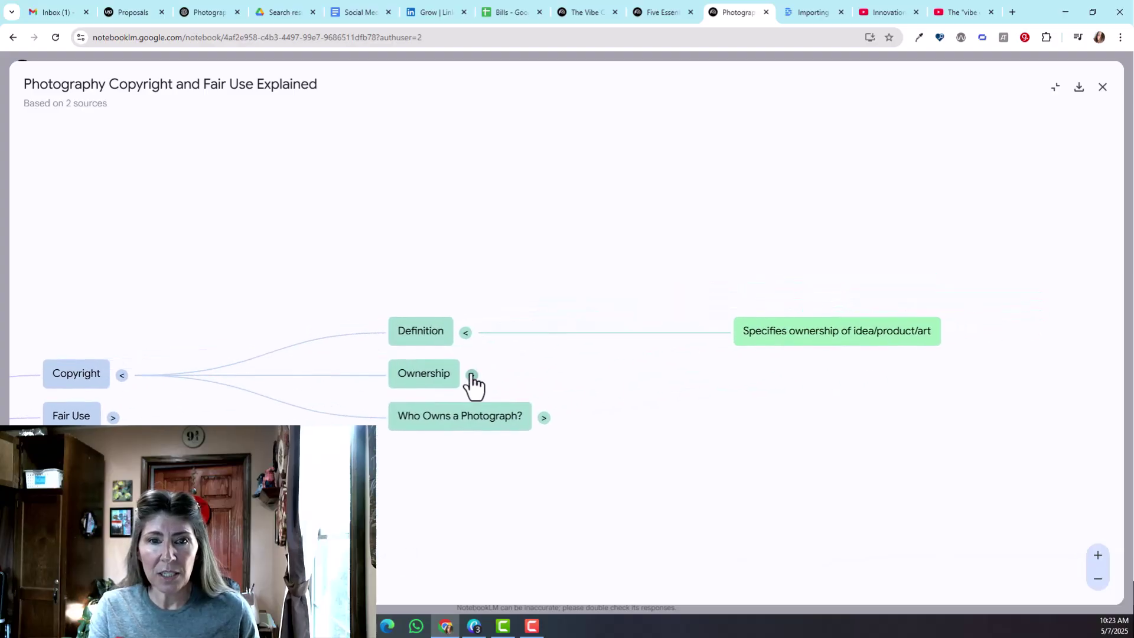
click(471, 375)
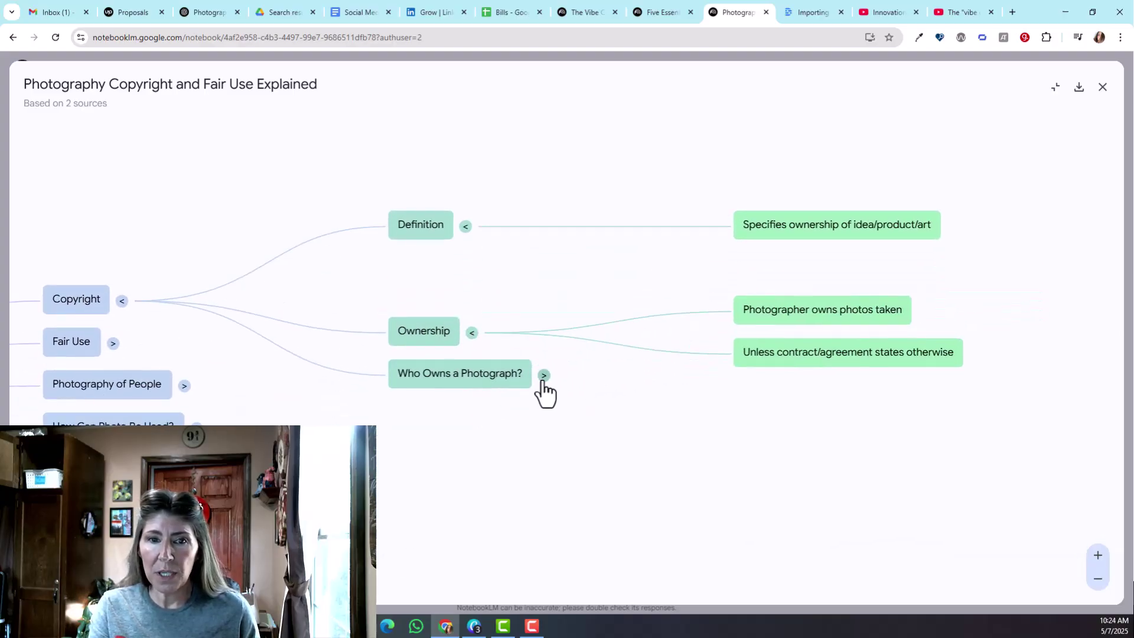
click(543, 377)
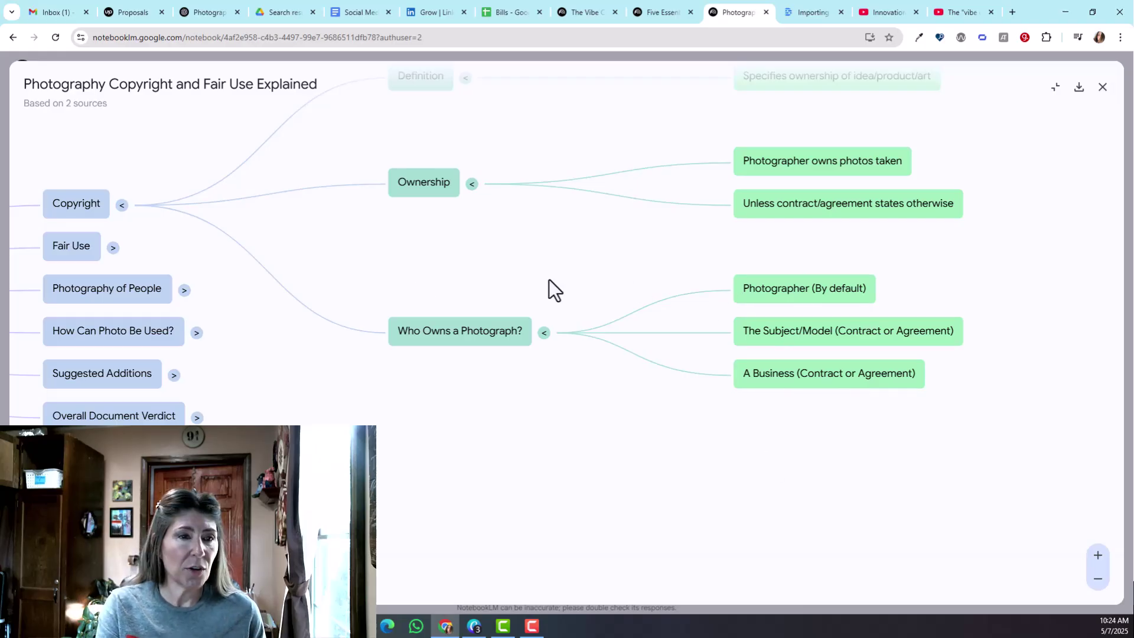
click(112, 247)
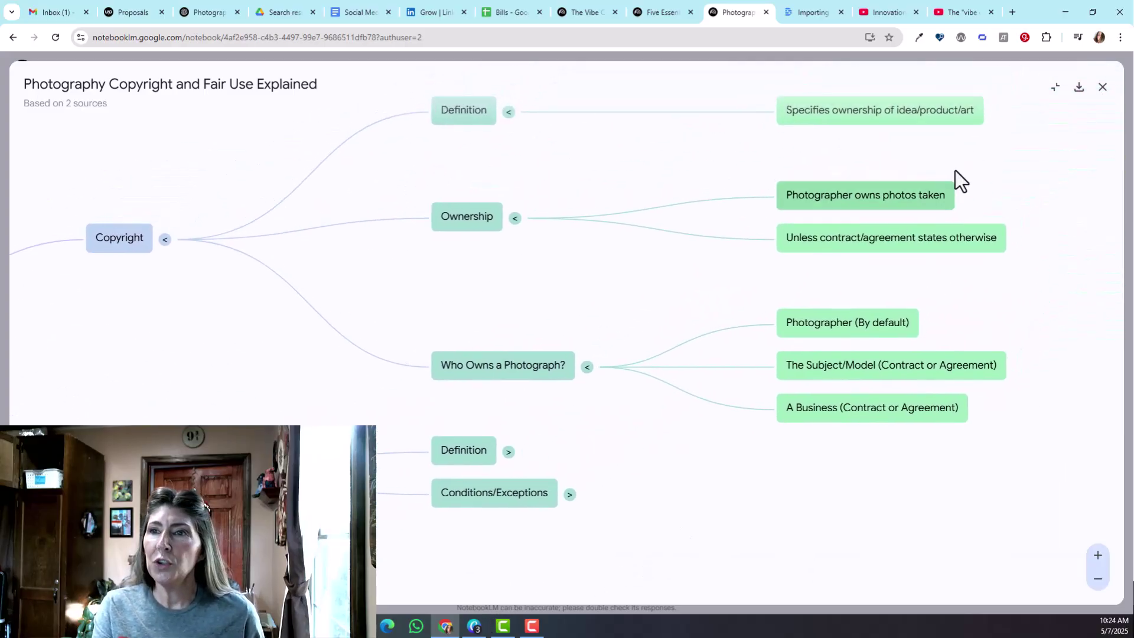
click(1080, 89)
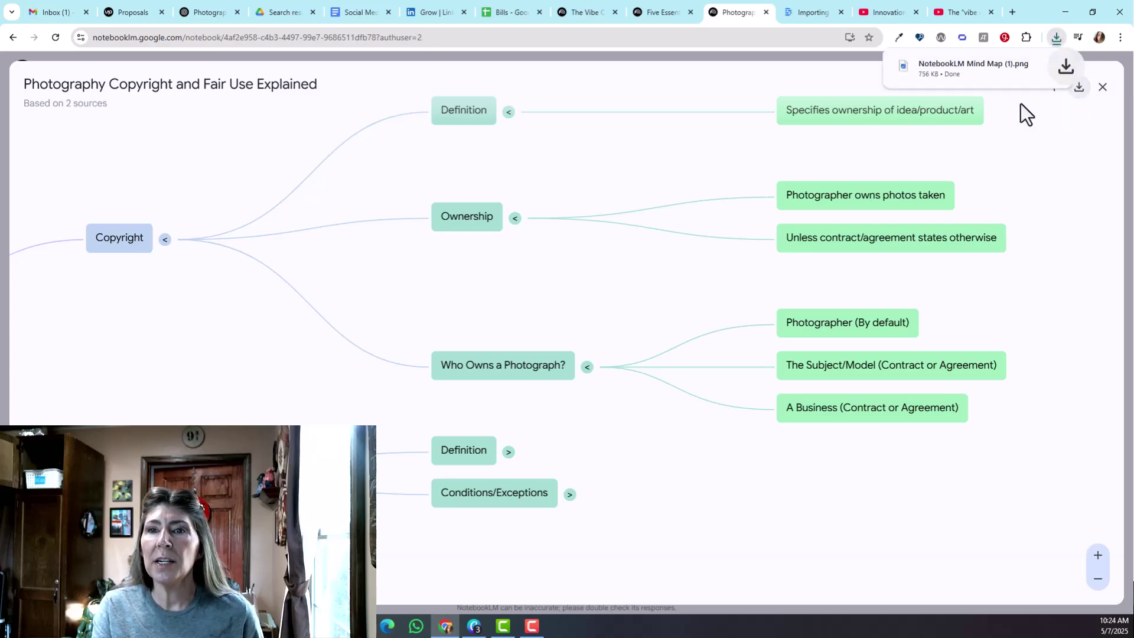
click(972, 65)
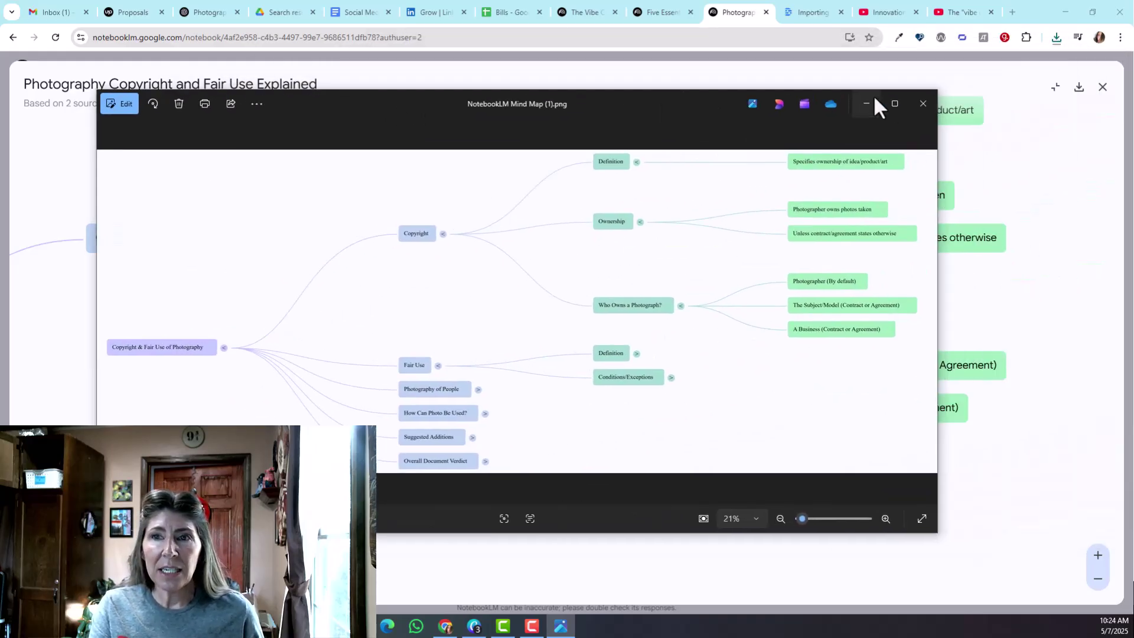
View NotebookLM Mind Map (1).png maximized in Photos, then close it.
click(895, 103)
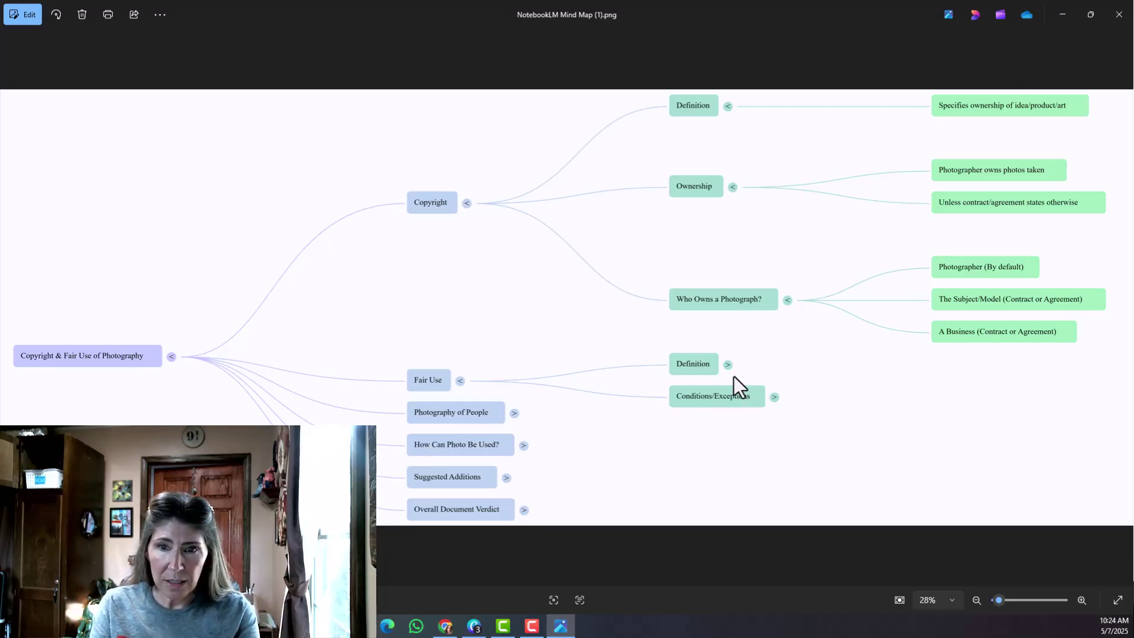
click(1119, 14)
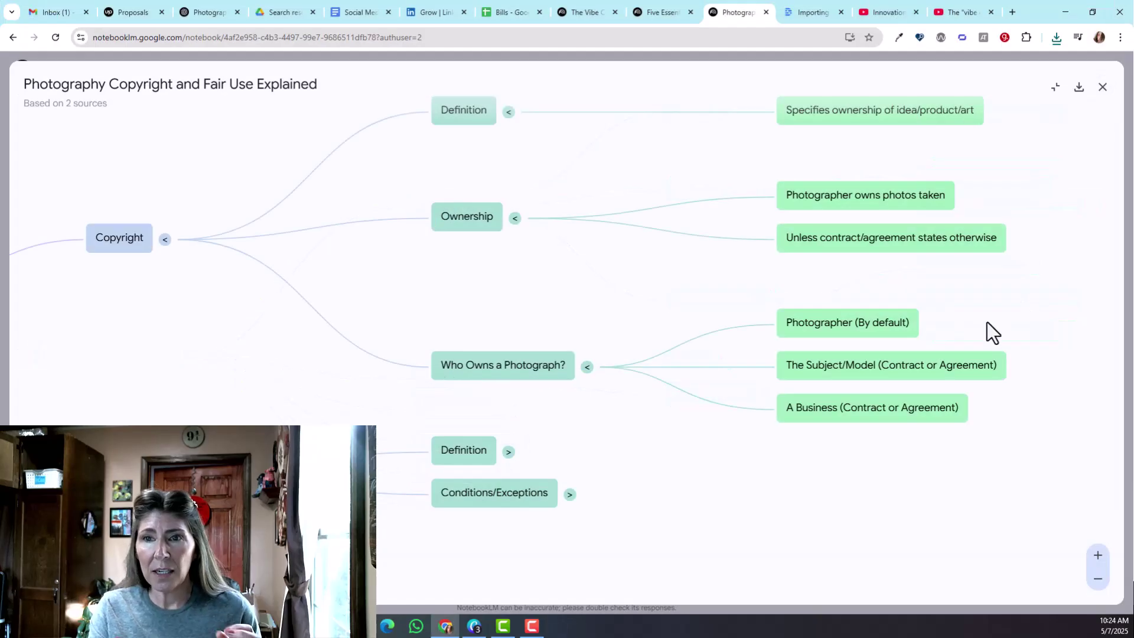
Close the mind map and play the 13:40 'Photography Law Accuracy Check' Audio Overview.
click(1103, 86)
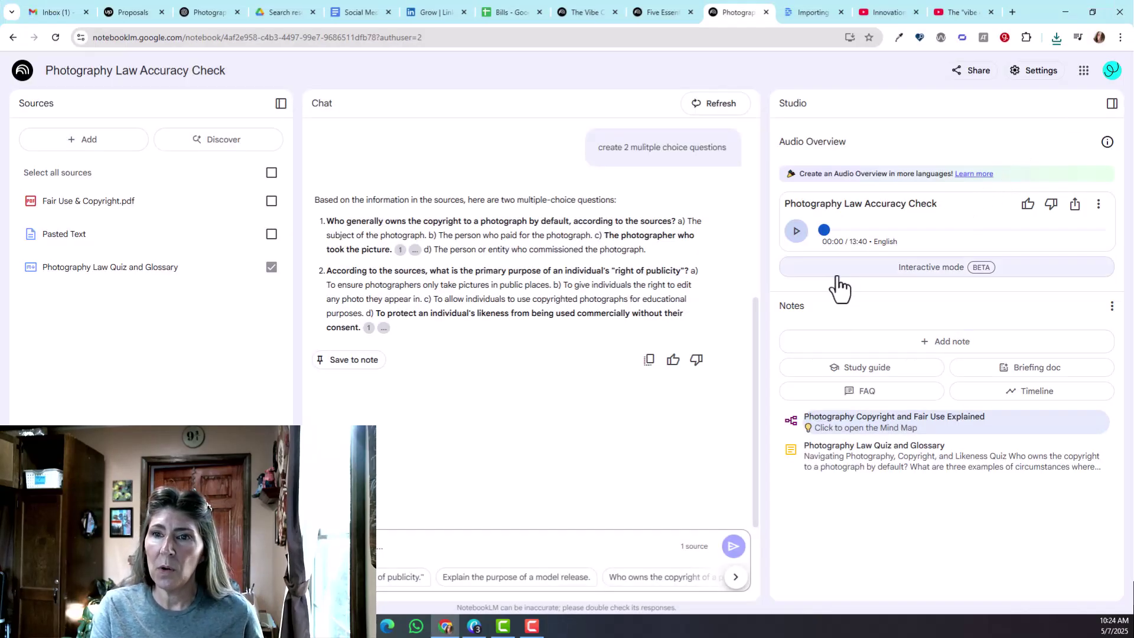
click(795, 231)
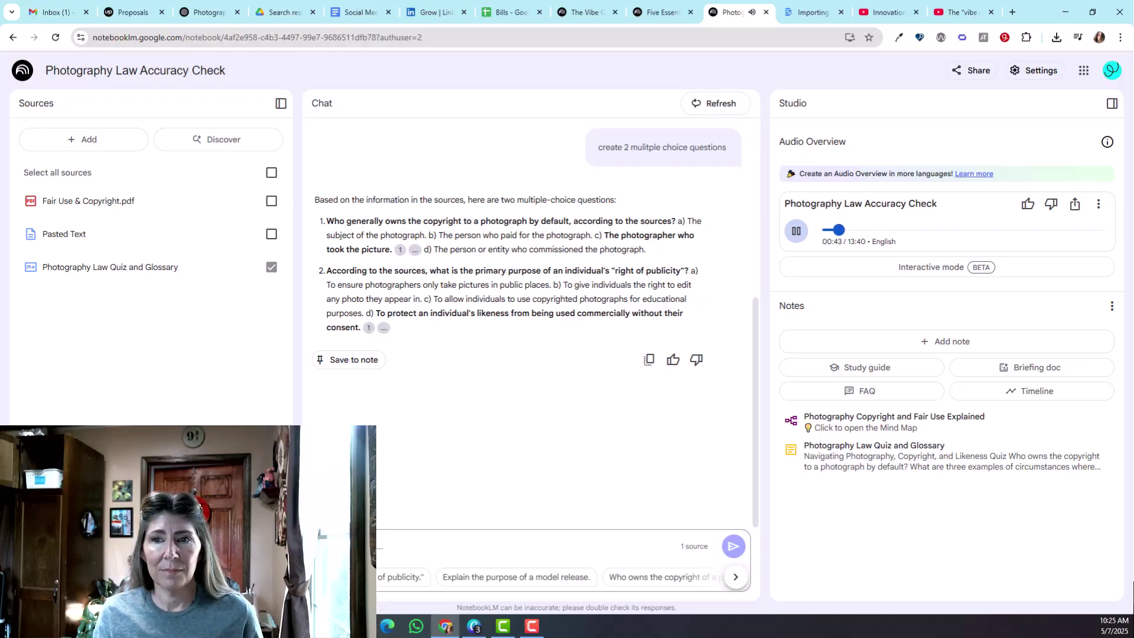
Pause the 'Photography Law Accuracy Check' Audio Overview at 00:46.
click(796, 233)
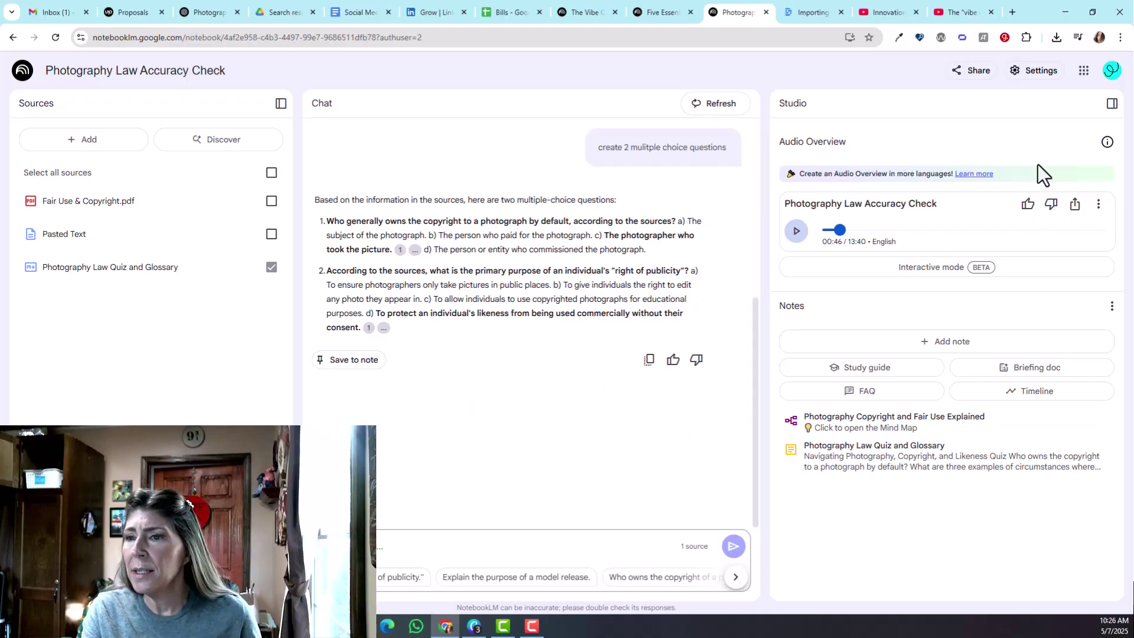
Turn on public access for the audio overview, copy its share link, and download the WAV file.
click(1075, 205)
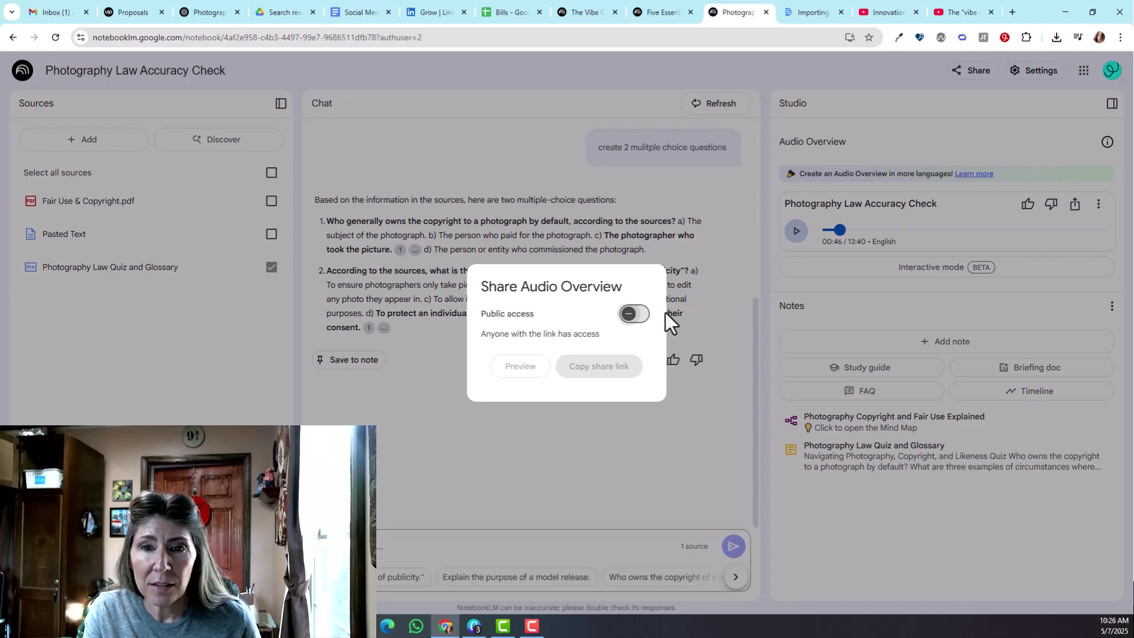
click(634, 314)
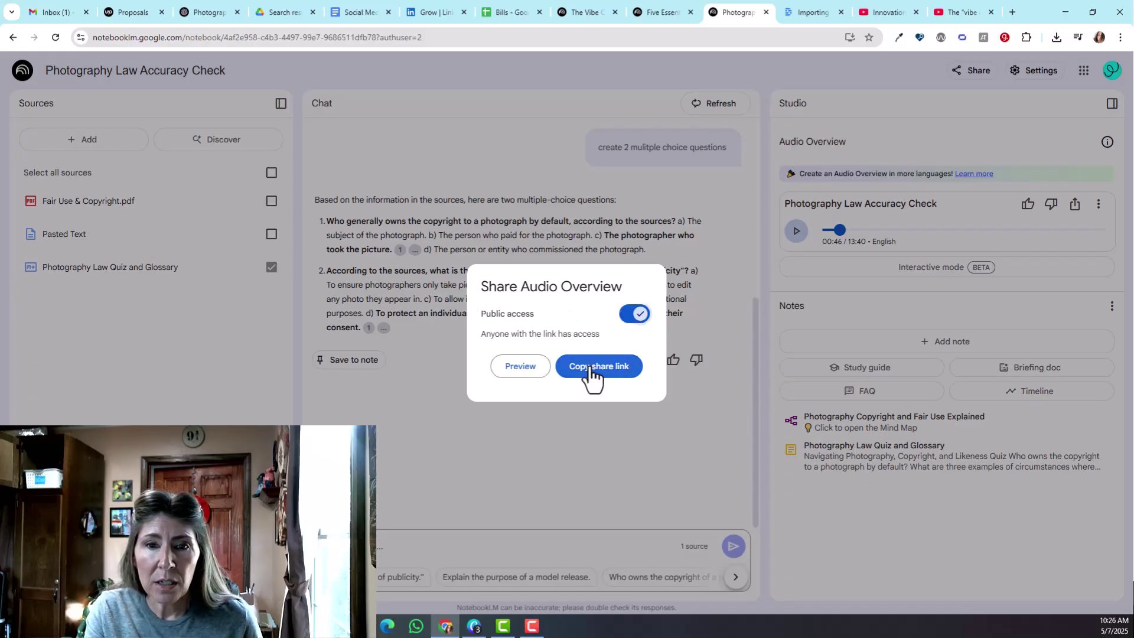
click(593, 371)
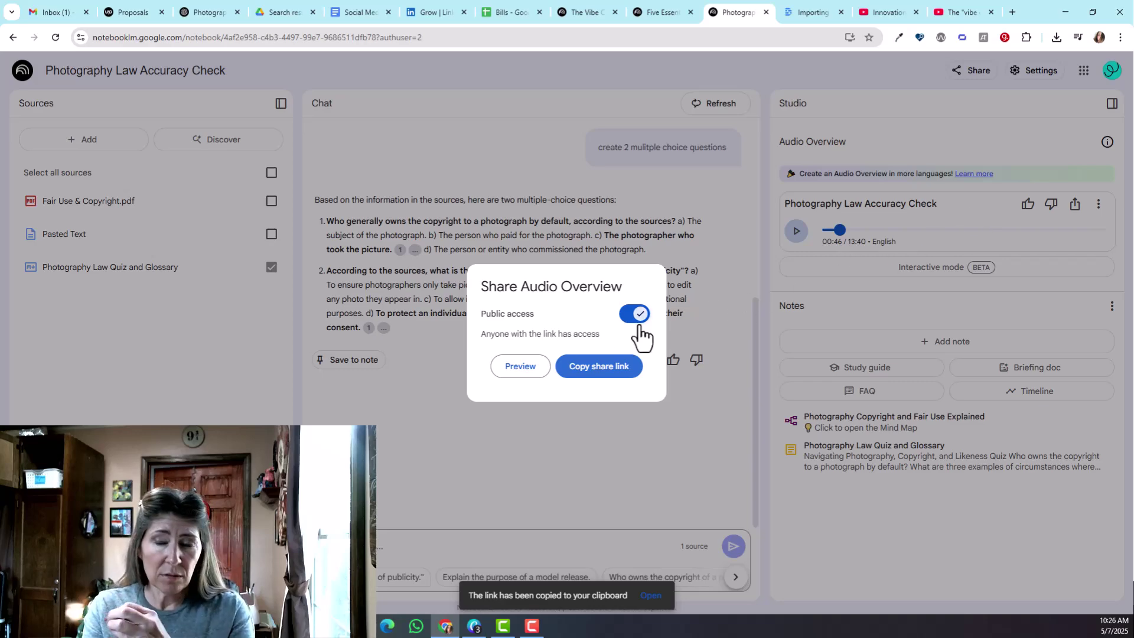
click(1095, 209)
click(1098, 204)
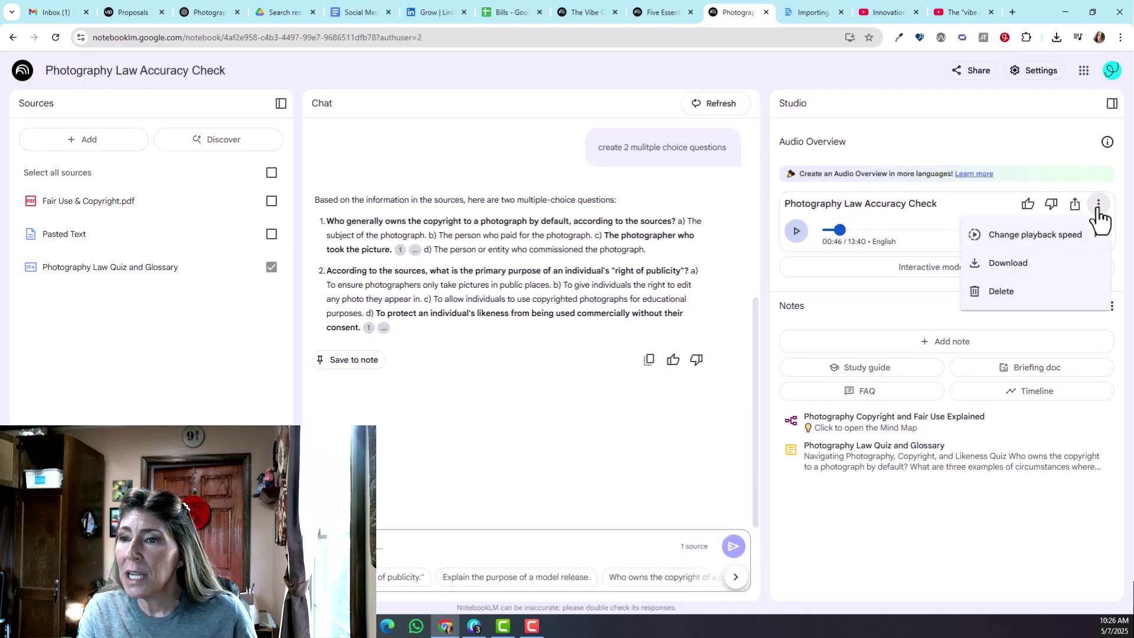
click(1002, 266)
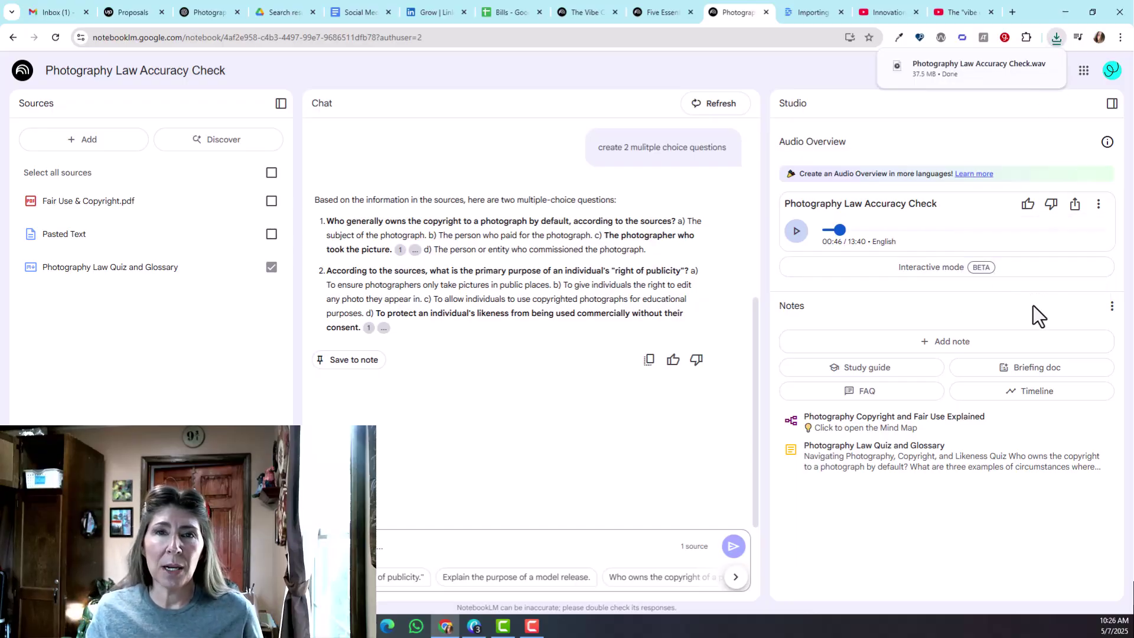